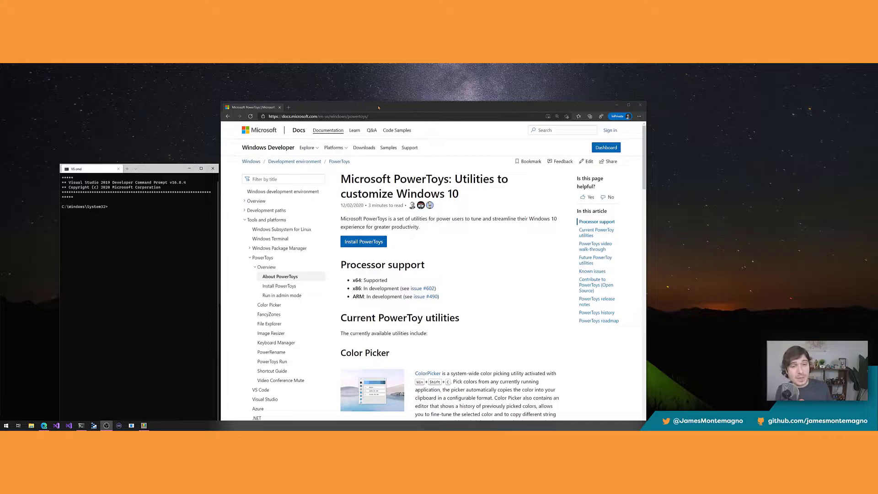
Snap Edge right beside PowerToys Settings and widen it, then restore Settings and maximize Edge
drag(378, 107, 876, 162)
click(174, 324)
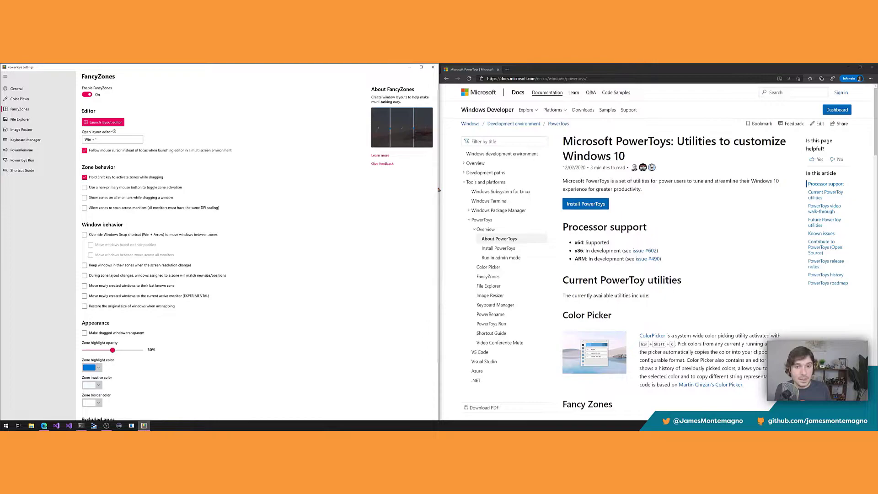
drag(437, 189, 379, 181)
double_click(311, 69)
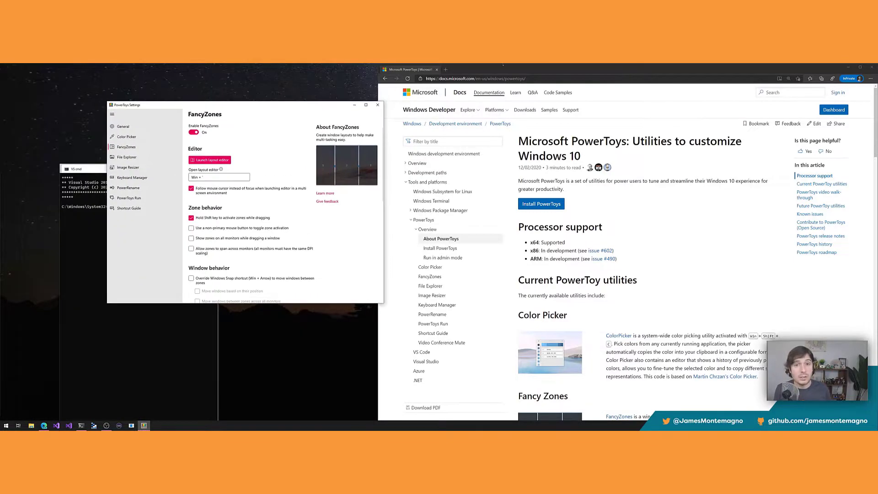
double_click(460, 66)
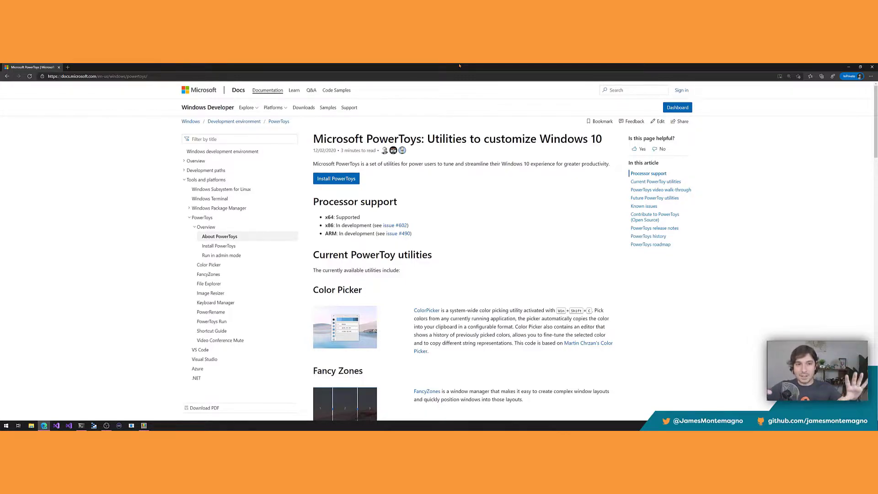
Open montemagno.com in a new private tab and scroll through the page
key(ctrl+t)
text(montemagno.com)
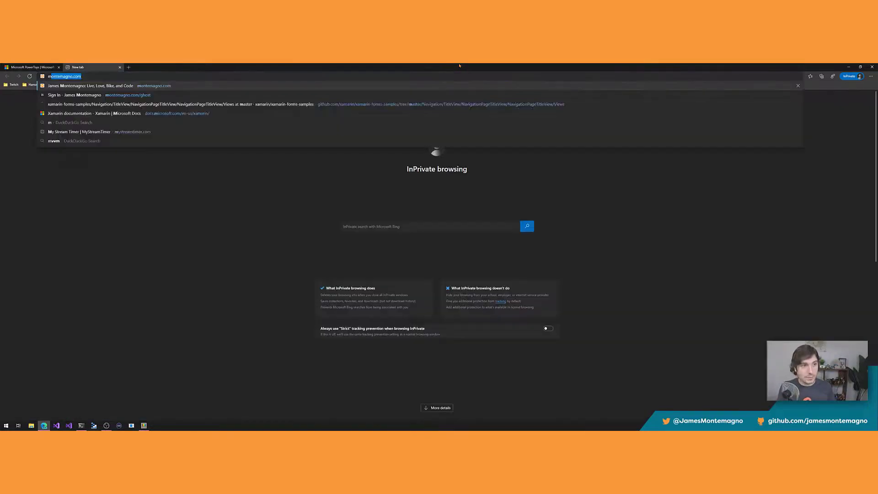
key(Return)
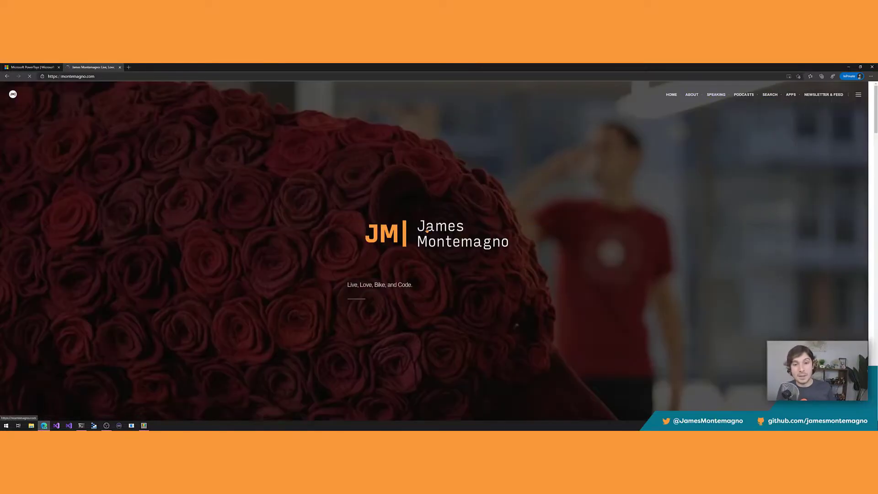
scroll(412, 225, down, 8)
scroll(412, 225, down, 3)
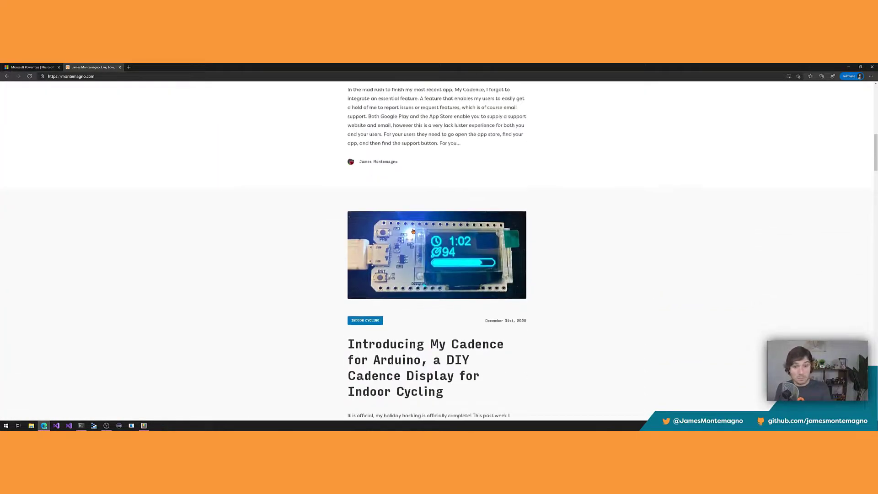
scroll(472, 159, up, 3)
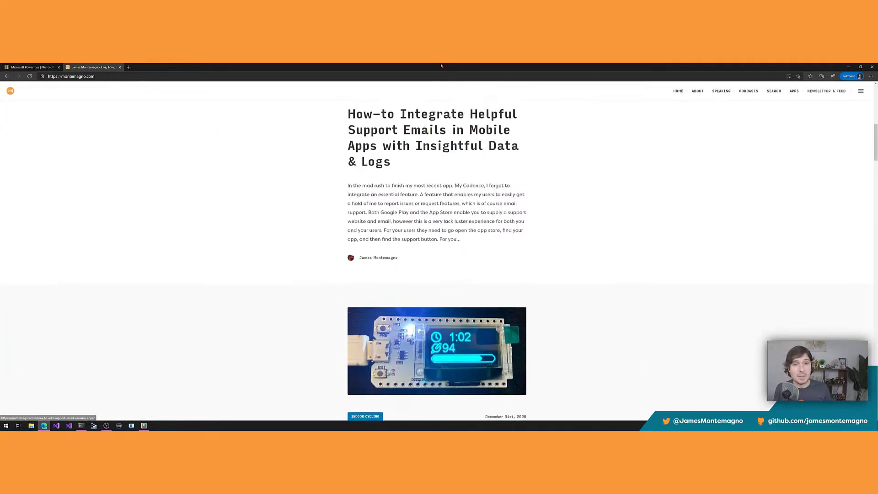
Snap the blog browser to the right half and bring PowerToys Settings to the front
key(super+Right)
click(506, 222)
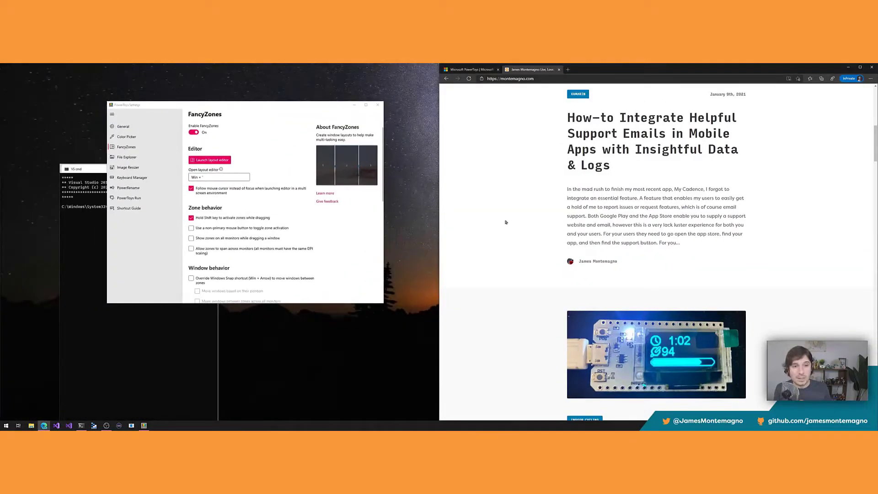
click(308, 111)
mouse_move(282, 110)
mouse_down()
mouse_move(235, 112)
mouse_move(304, 112)
mouse_move(280, 109)
mouse_up()
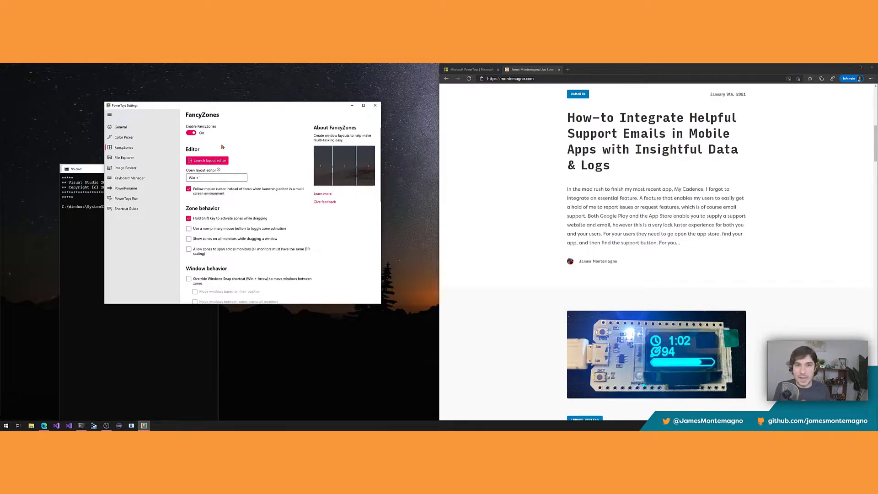
Tear the PowerToys docs tab into its own window, tear off a new private window, and shake it to minimise others
drag(471, 70, 101, 97)
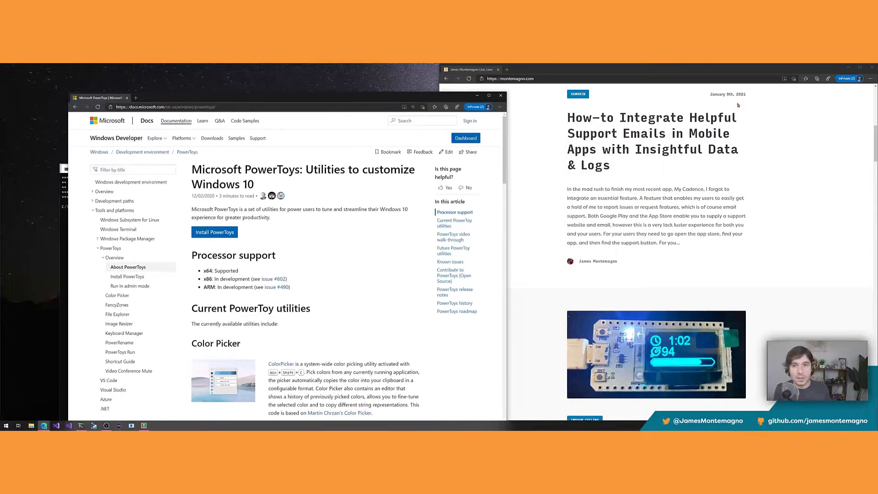
drag(549, 70, 528, 113)
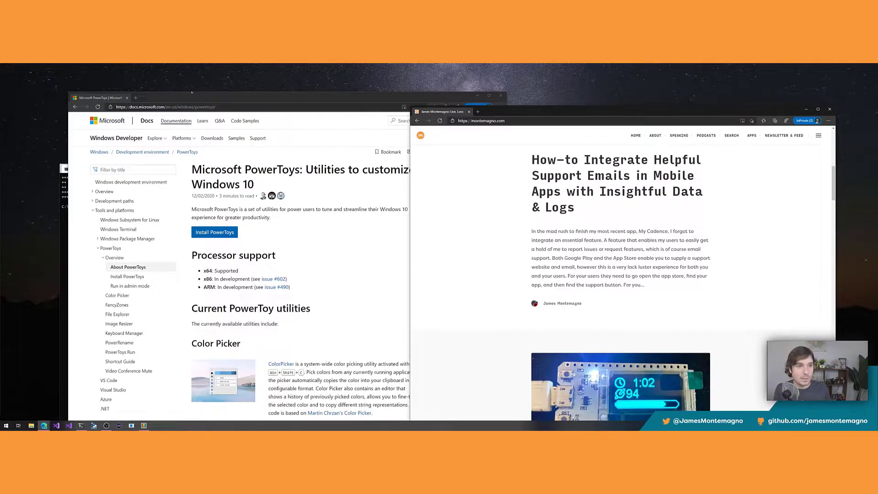
click(137, 98)
drag(160, 98, 192, 164)
drag(361, 167, 370, 160)
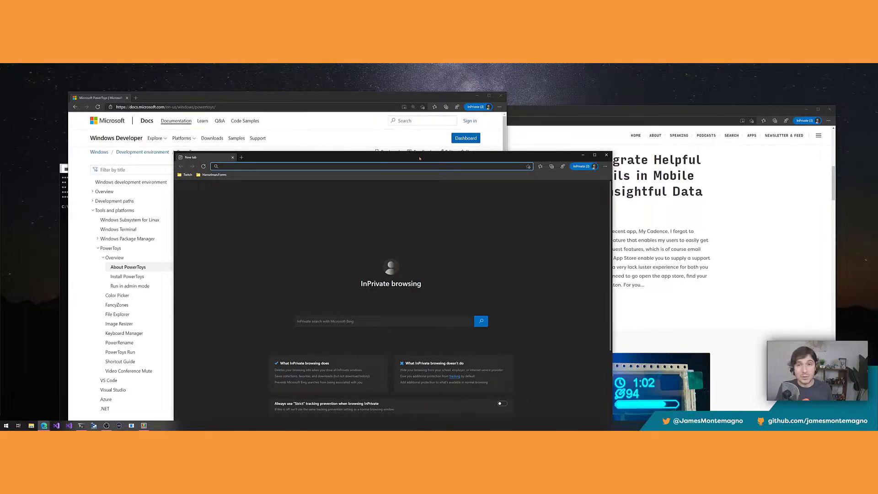
drag(418, 159, 442, 151)
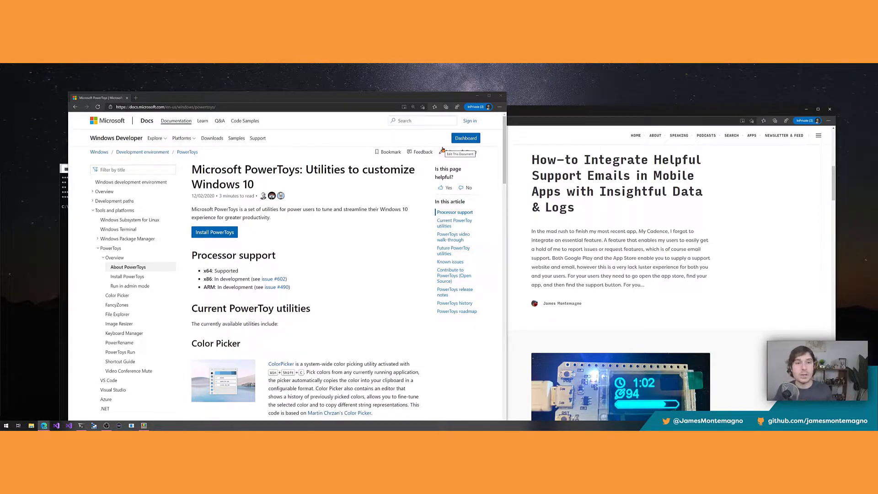
Maximize the PowerToys docs window, zoom the page to 175%, and scroll down the article
double_click(296, 98)
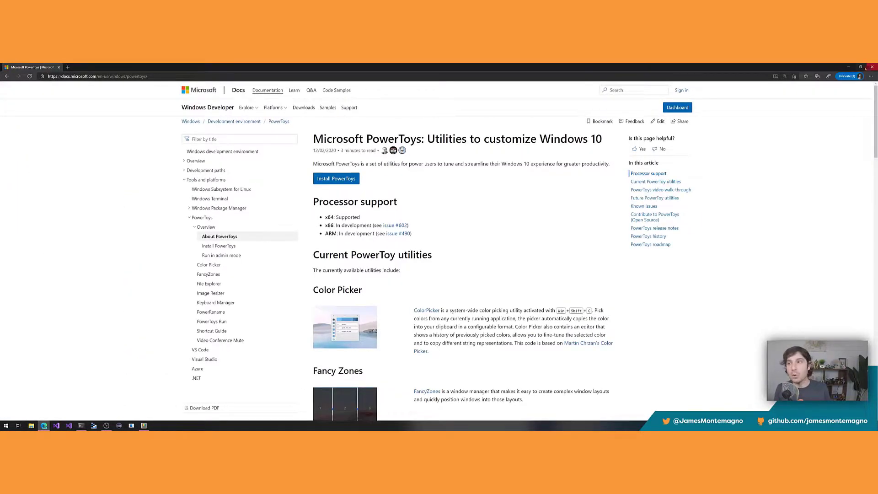
click(871, 76)
click(860, 111)
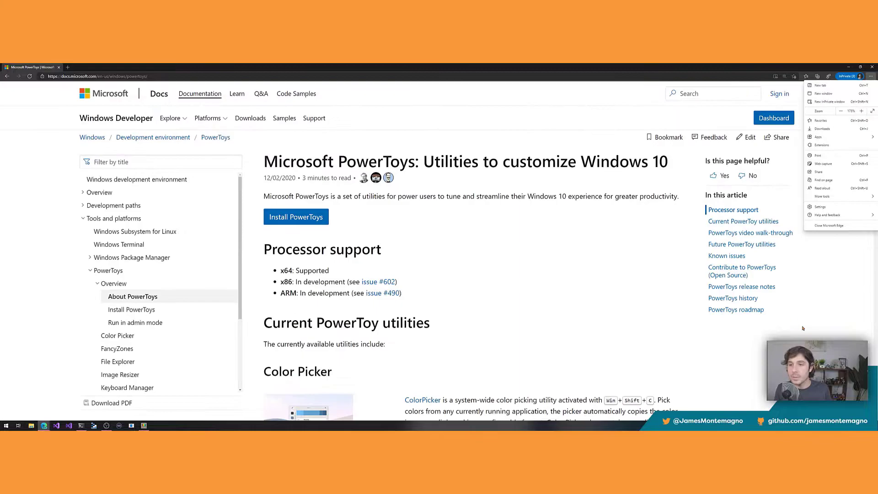
click(818, 321)
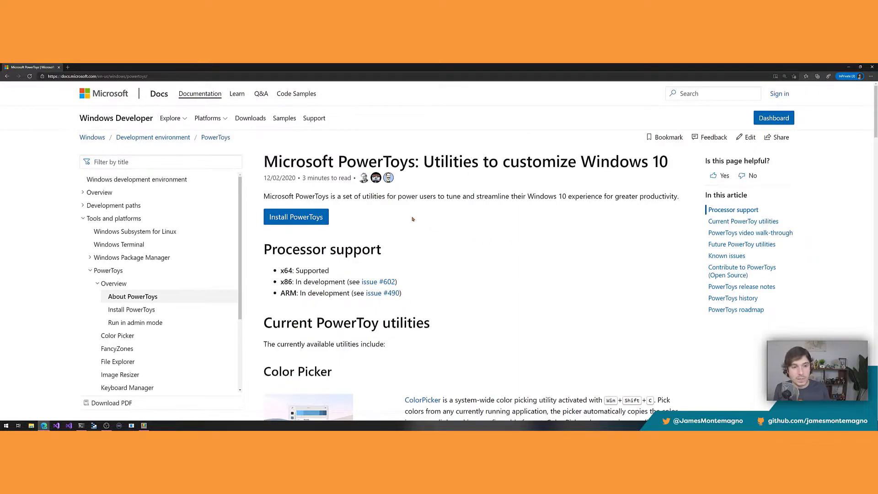
scroll(324, 246, down, 2)
drag(403, 192, 291, 162)
click(324, 149)
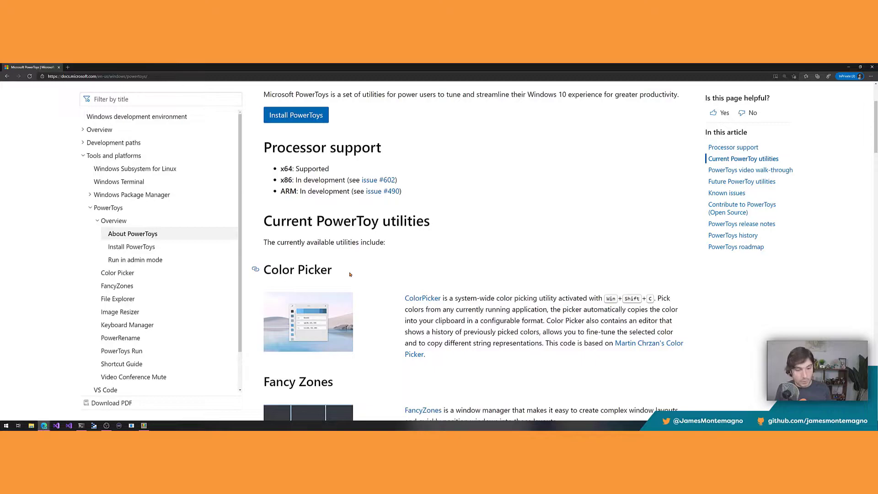
Pick a colour from the page with the Color Picker (Win+Shift+C), then scroll through the article
key(super+shift+c)
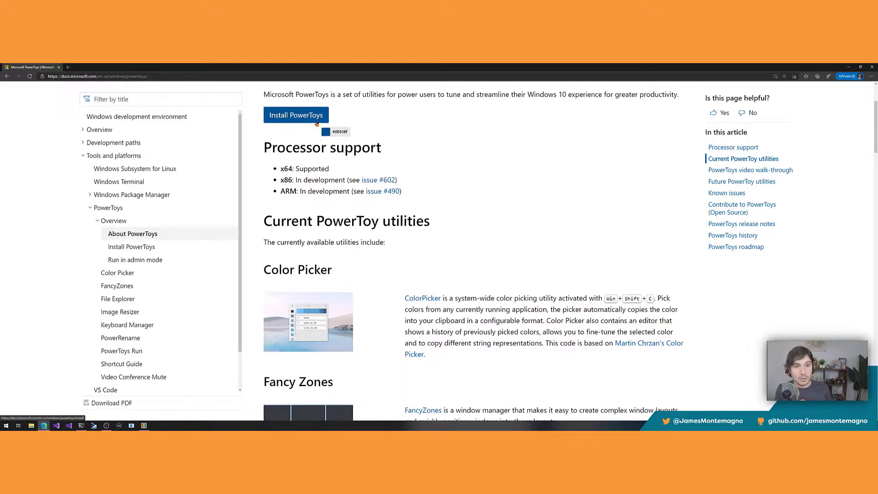
click(413, 161)
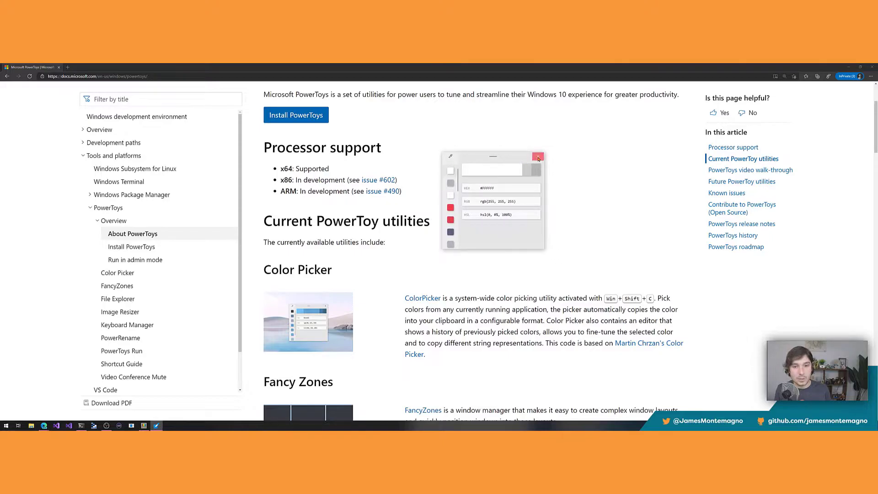
click(538, 158)
scroll(316, 337, down, 5)
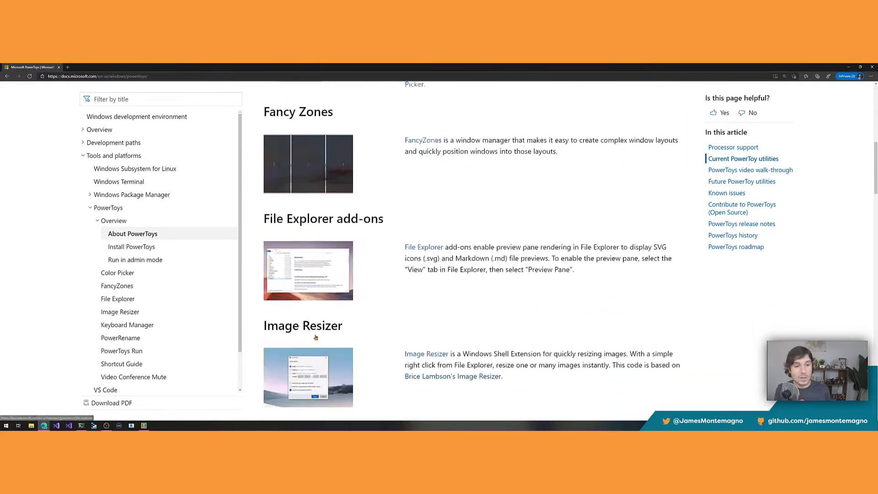
scroll(316, 337, down, 1)
scroll(313, 244, down, 9)
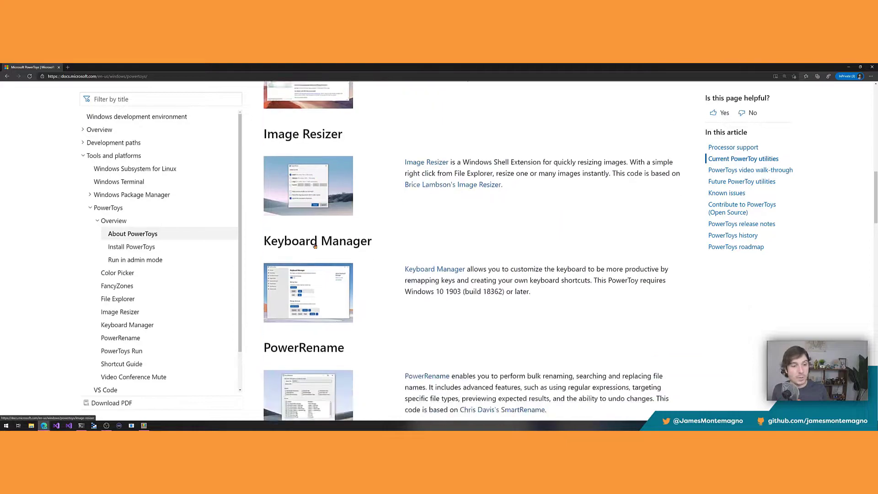
scroll(313, 236, down, 5)
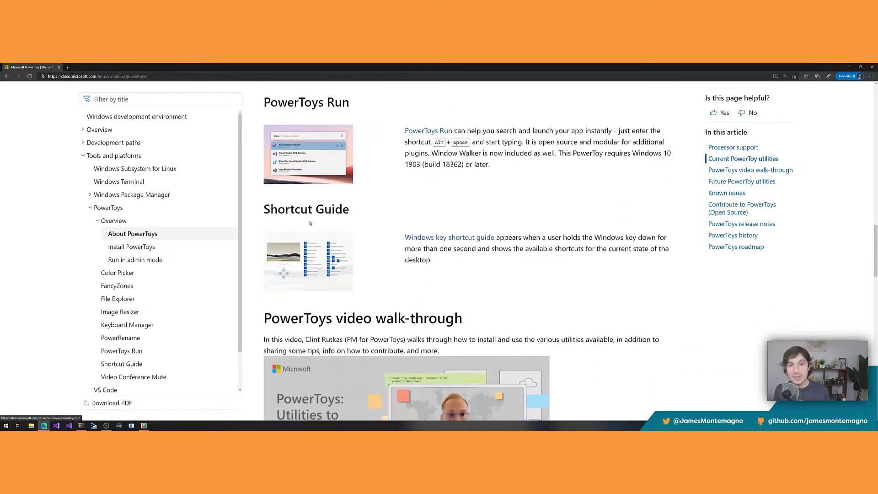
scroll(254, 216, down, 2)
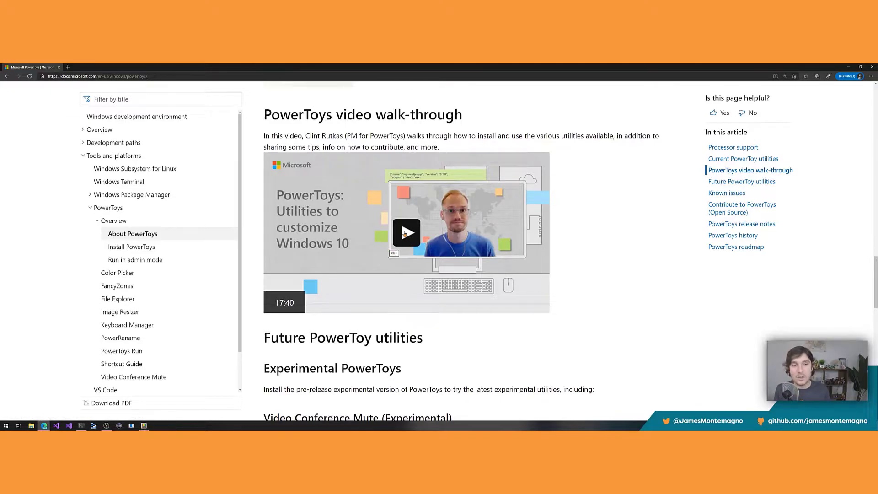
scroll(406, 230, down, 6)
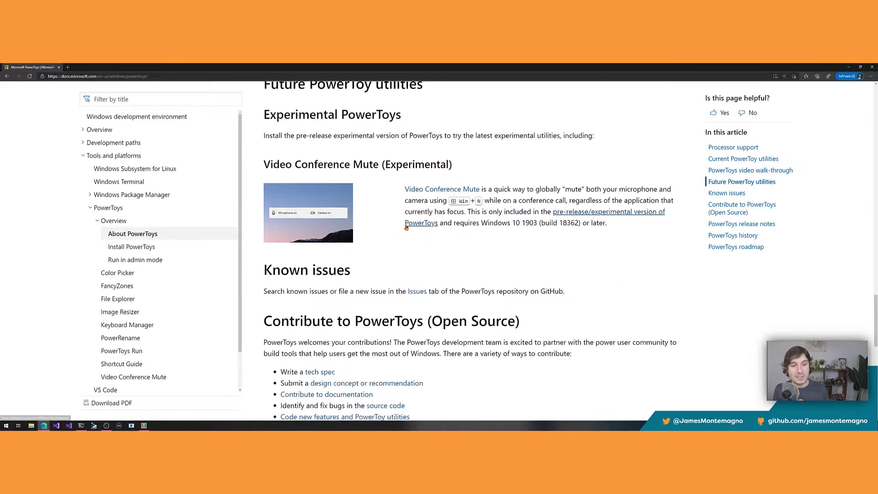
scroll(406, 227, down, 2)
scroll(406, 227, up, 2)
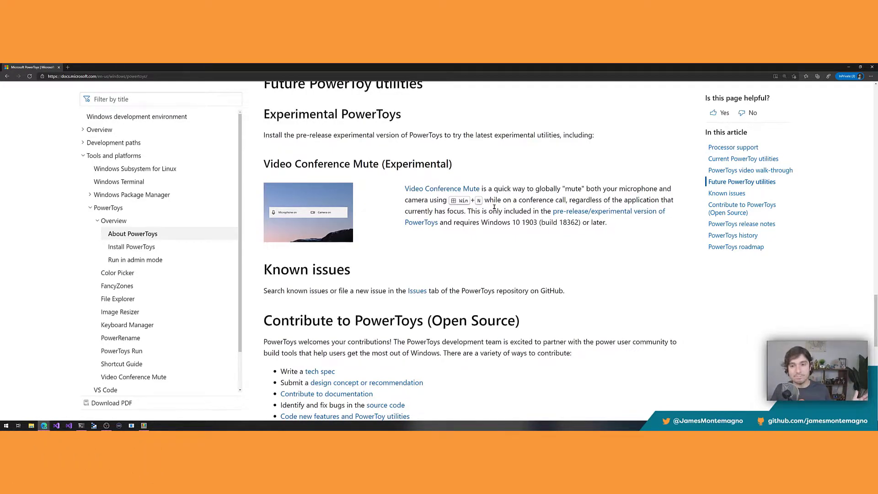
scroll(494, 207, up, 15)
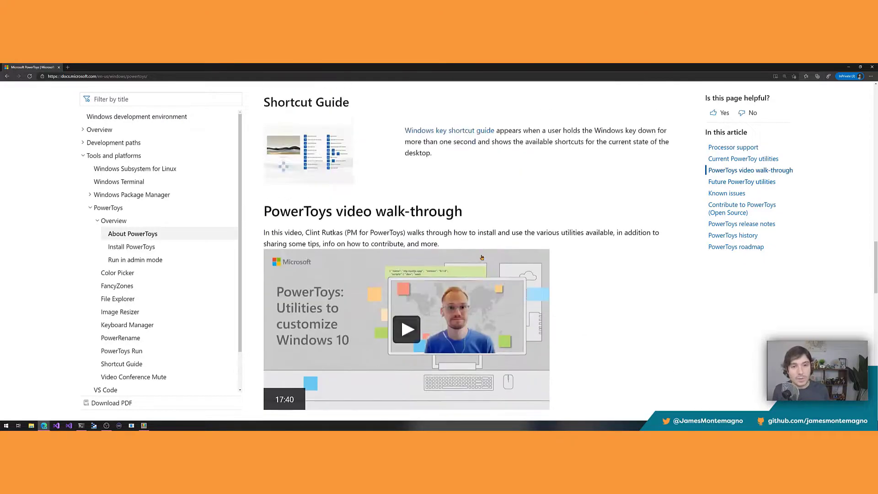
scroll(456, 252, up, 10)
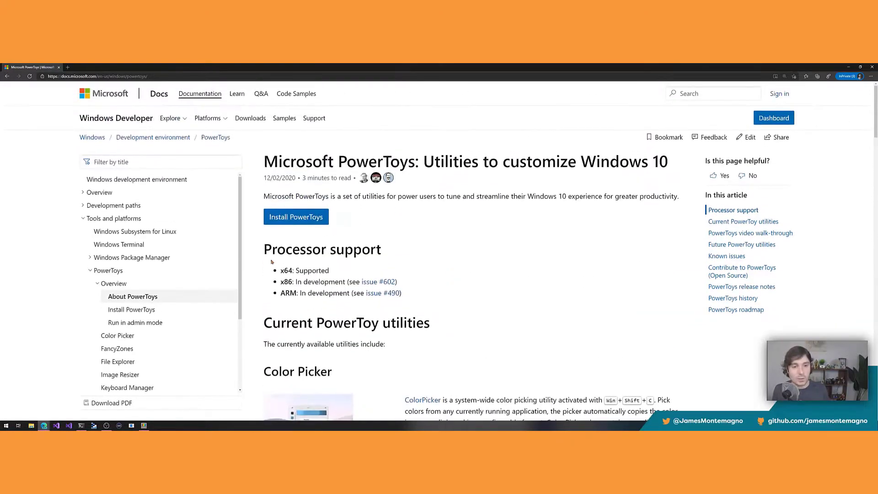
click(300, 219)
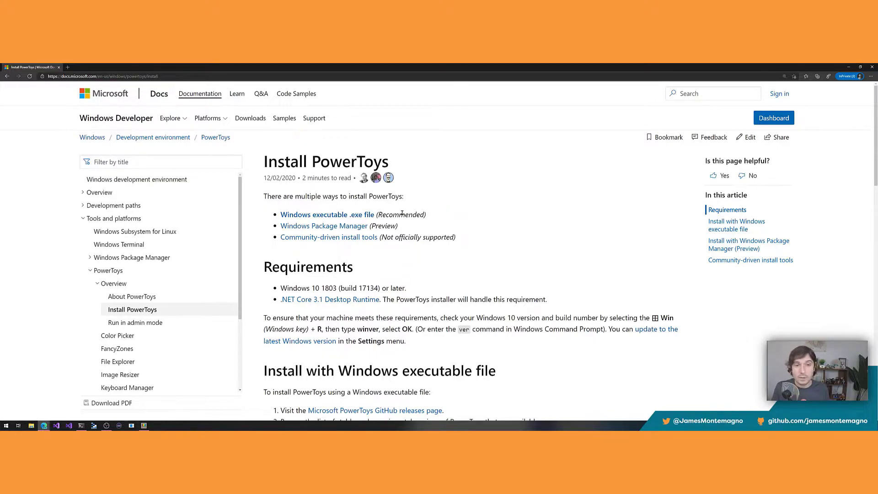
Bring up PowerToys Settings, centre the window, and review the General settings
click(144, 425)
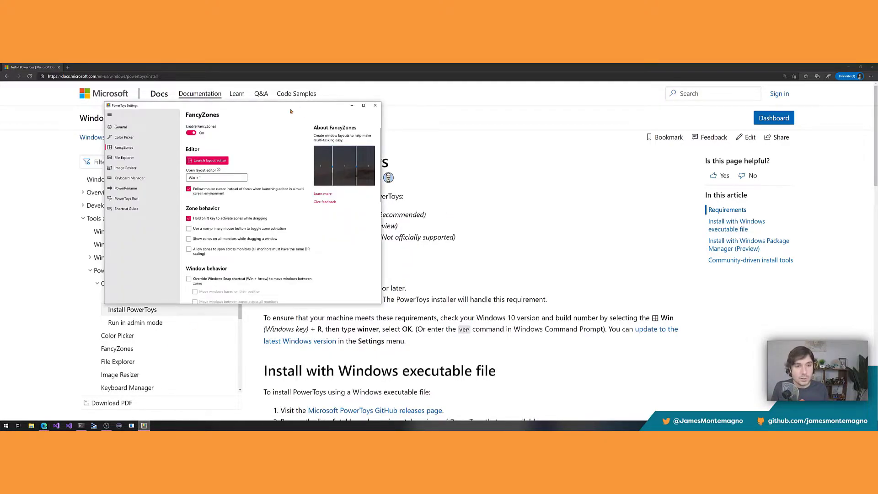
drag(291, 111, 494, 146)
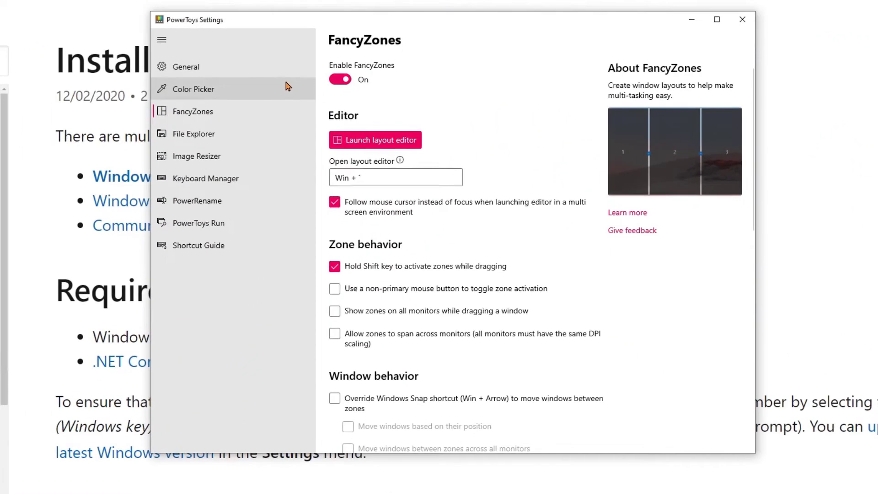
click(255, 66)
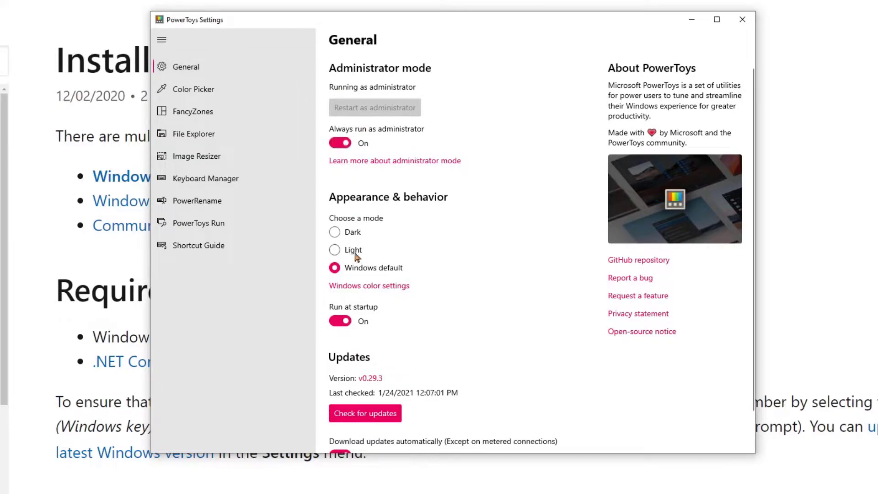
scroll(345, 315, down, 2)
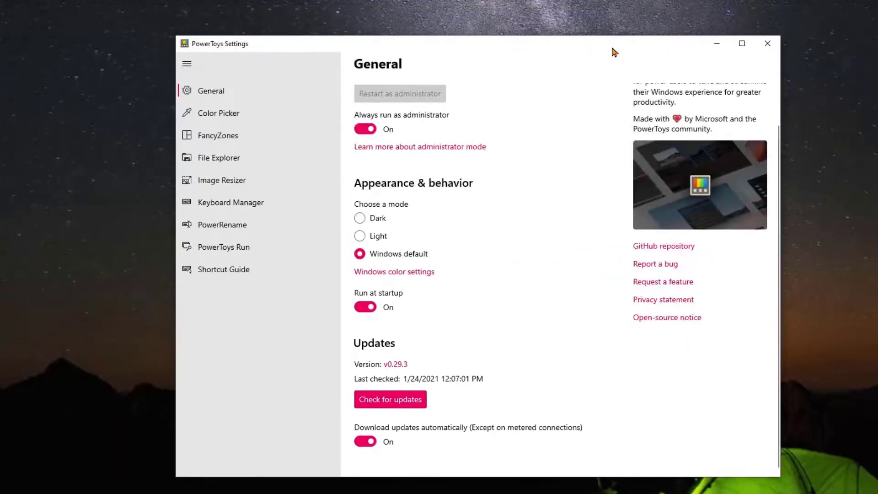
drag(614, 52, 596, 51)
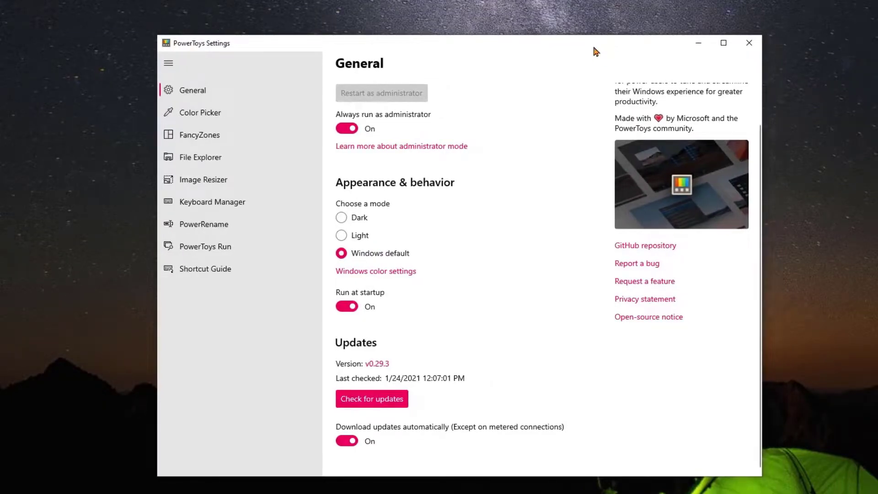
Browse the Color Picker, File Explorer and Image Resizer pages, ending on FancyZones
click(215, 117)
click(218, 136)
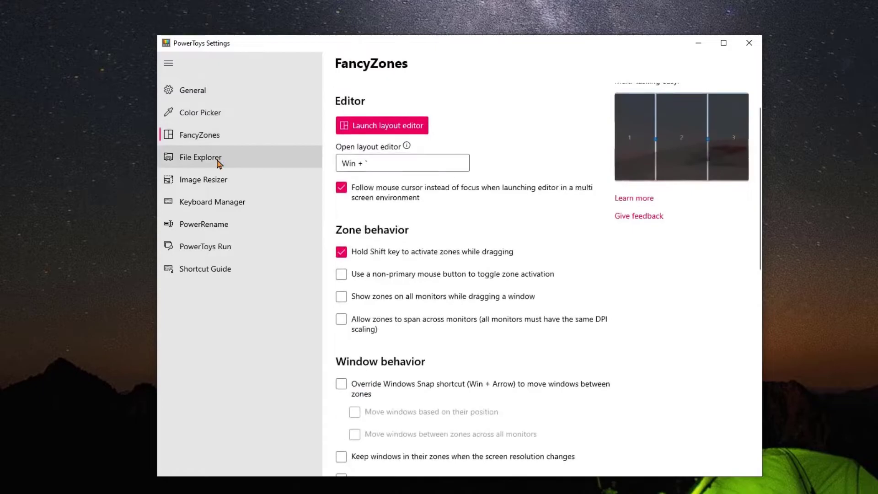
click(219, 160)
click(221, 183)
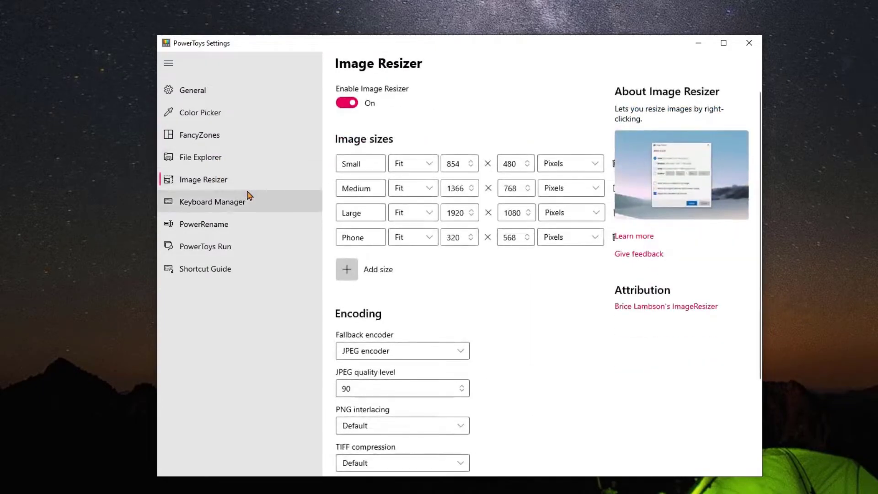
click(229, 136)
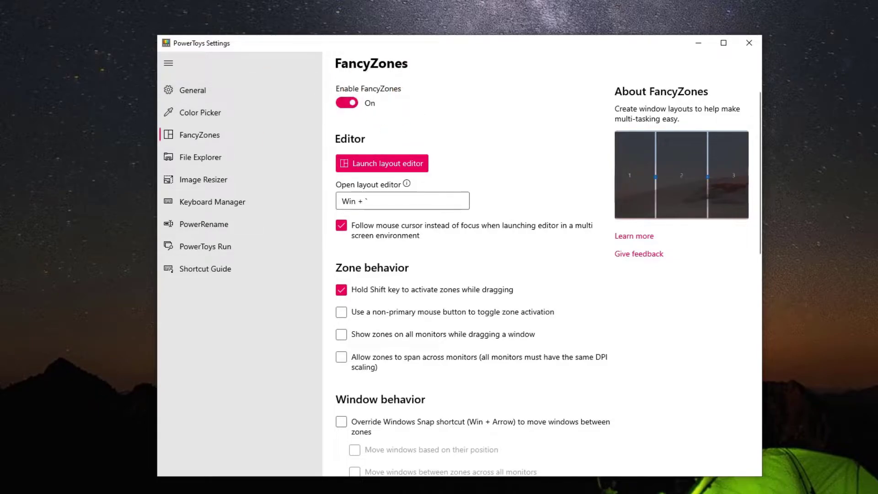
Snap the docs browser right with the other Edge window left, minimize the left one, and unsnap the docs
key(super+grave)
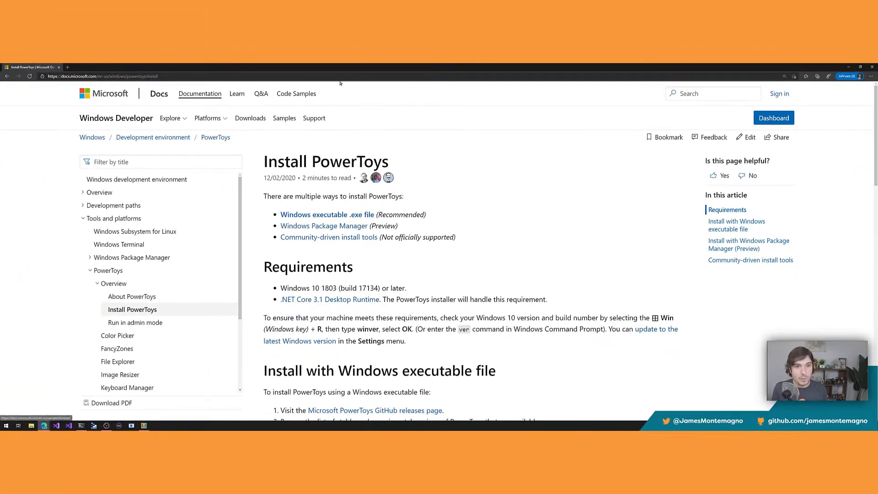
key(super+Right)
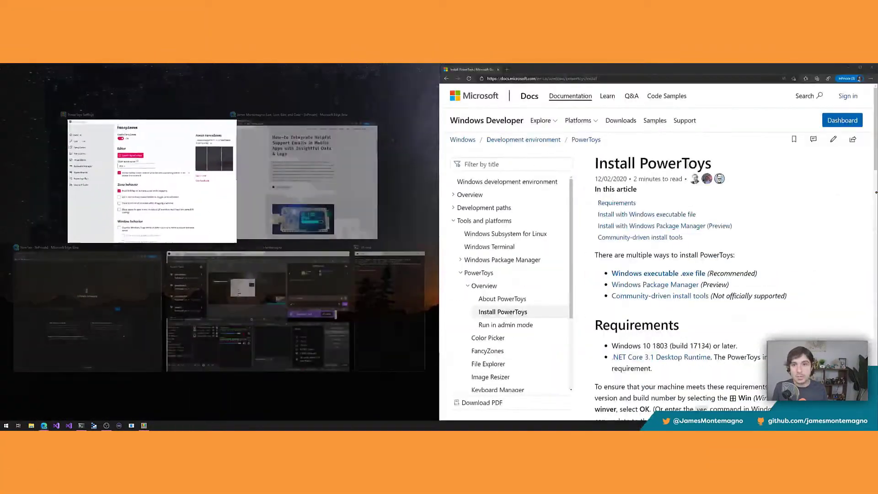
click(304, 178)
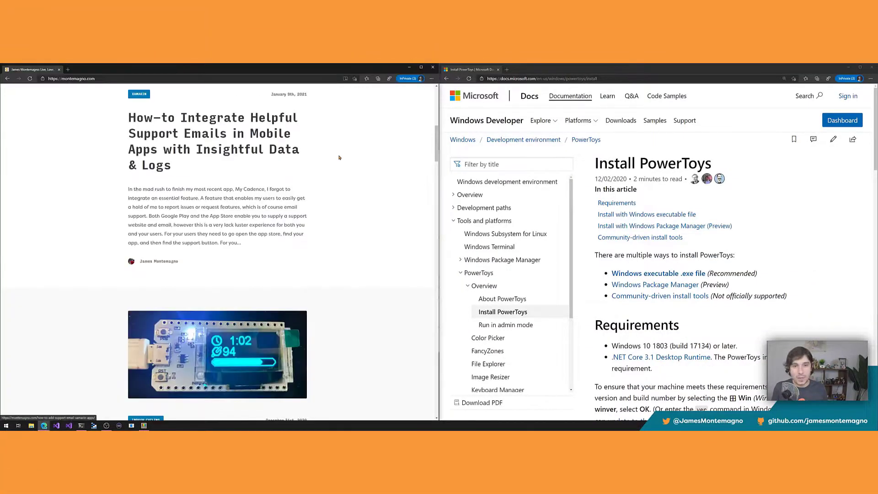
click(410, 67)
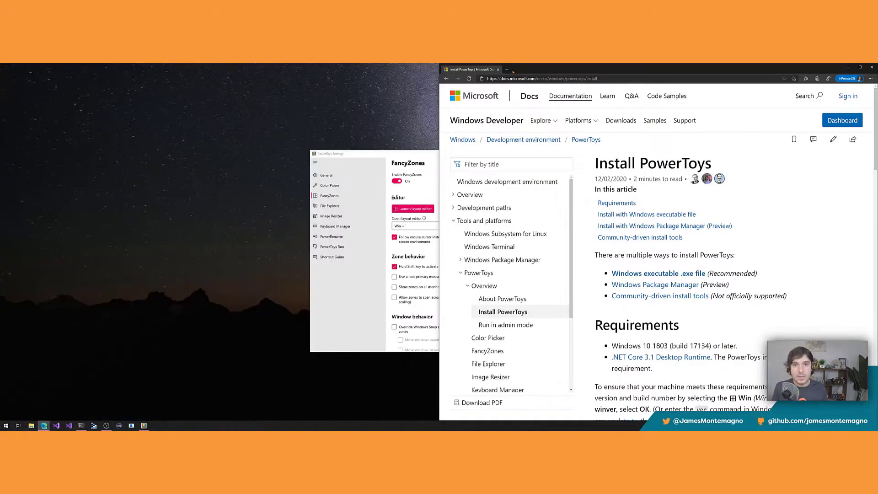
drag(523, 71, 86, 206)
Shift-drag the docs browser into the middle zone and PowerToys Settings into the right zone
key(shift)
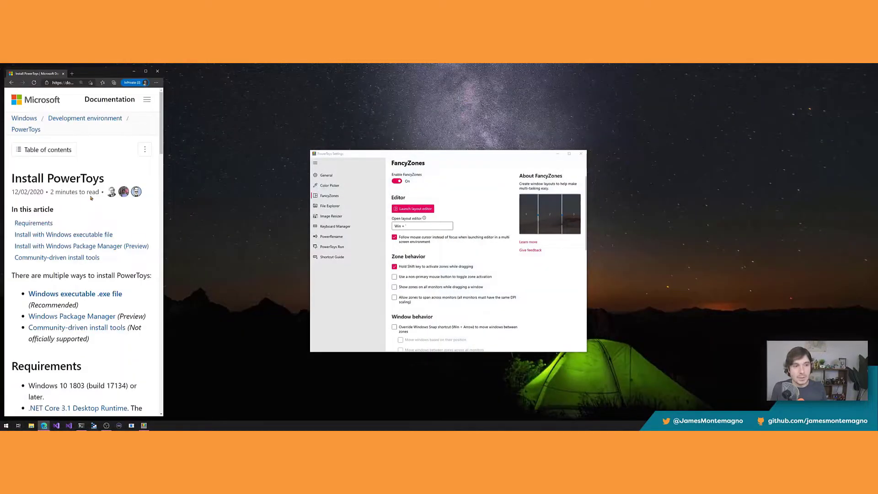
drag(91, 75, 390, 148)
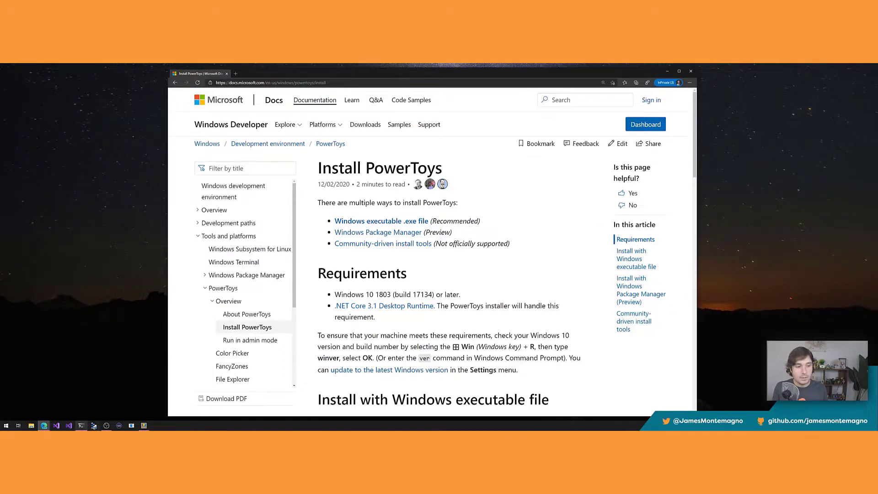
click(144, 425)
drag(383, 158, 756, 151)
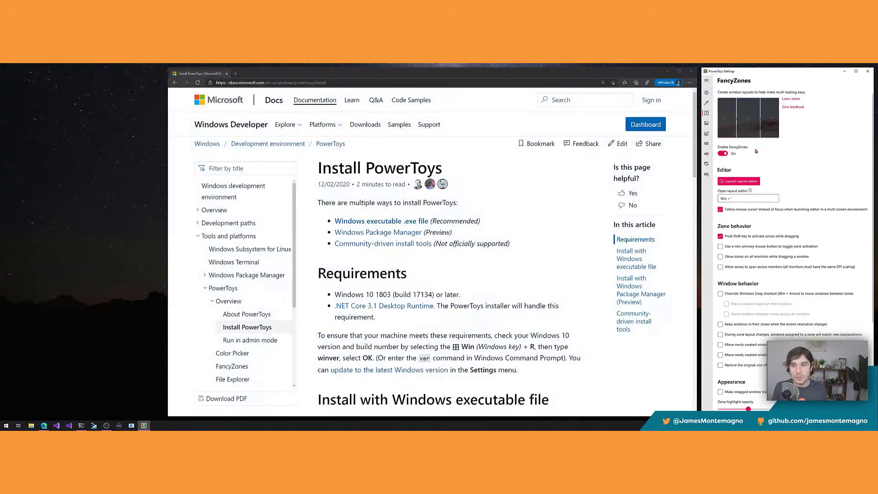
Snap the command prompt left and Storage Explorer middle, then minimize Storage Explorer and close the prompt
click(81, 426)
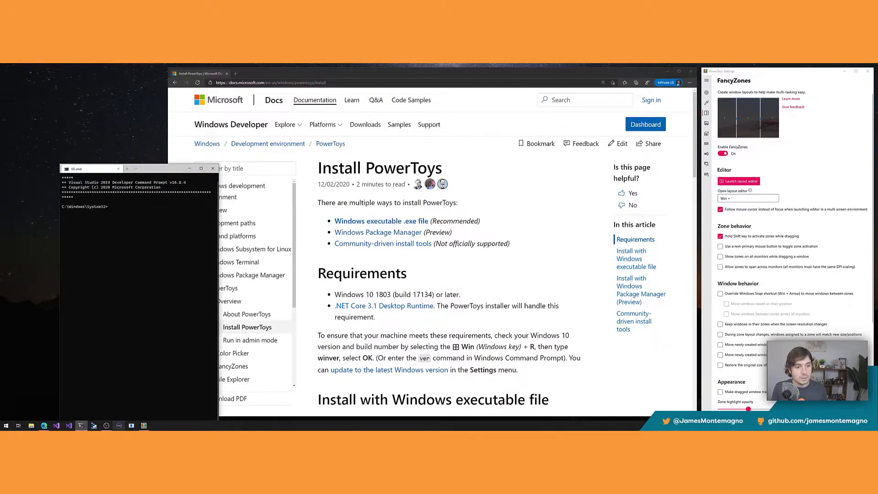
click(82, 426)
click(81, 426)
click(94, 426)
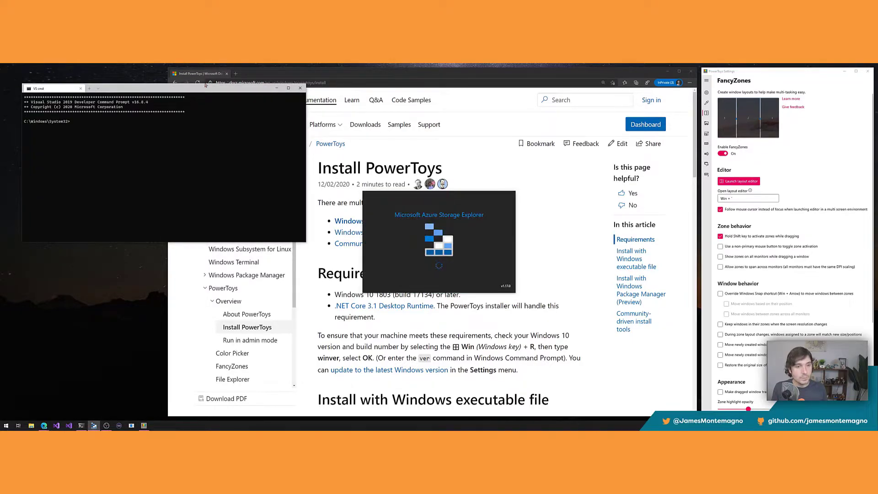
drag(160, 88, 143, 110)
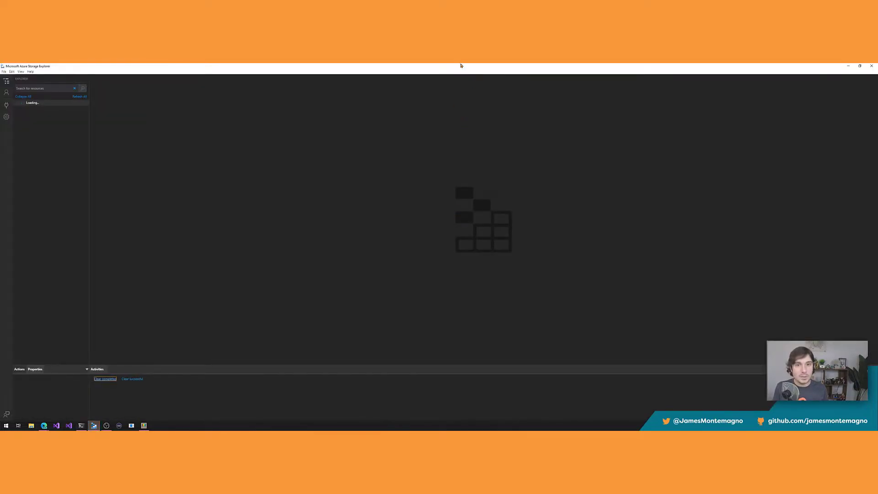
drag(461, 65, 475, 137)
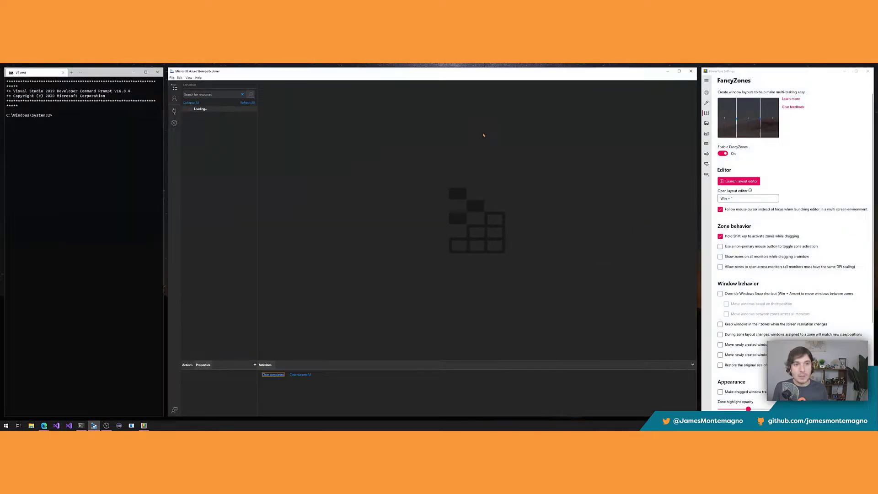
click(668, 72)
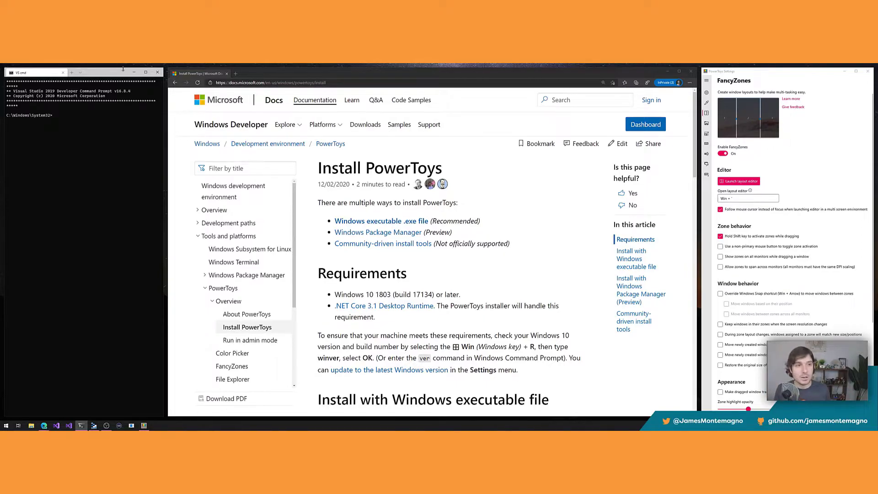
click(157, 72)
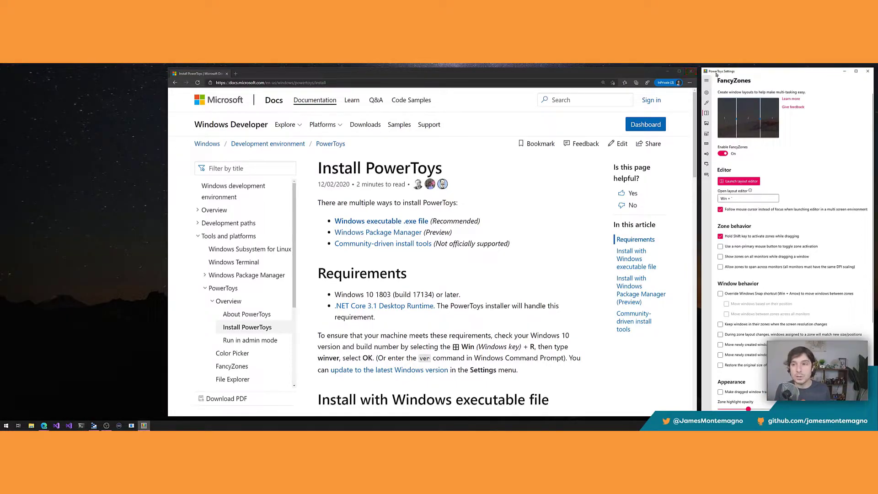
Close the docs browser, centre PowerToys Settings, and scroll through the FancyZones options
click(690, 72)
drag(731, 75, 402, 111)
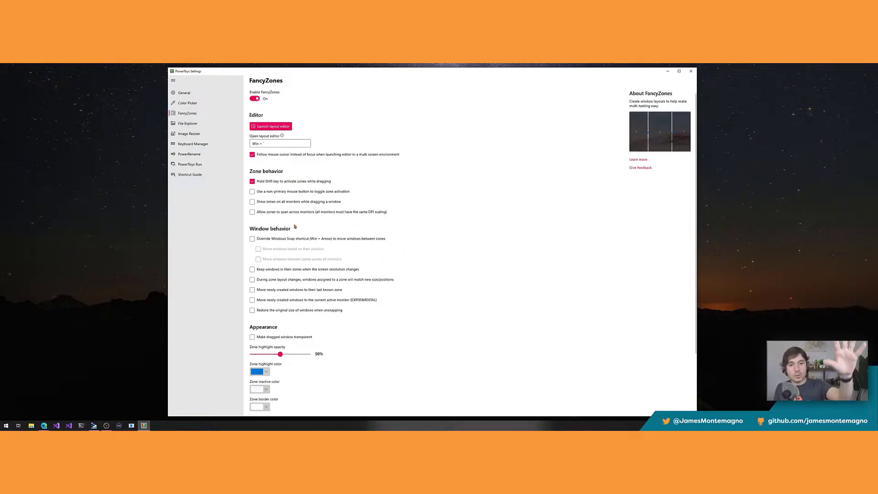
scroll(290, 249, down, 3)
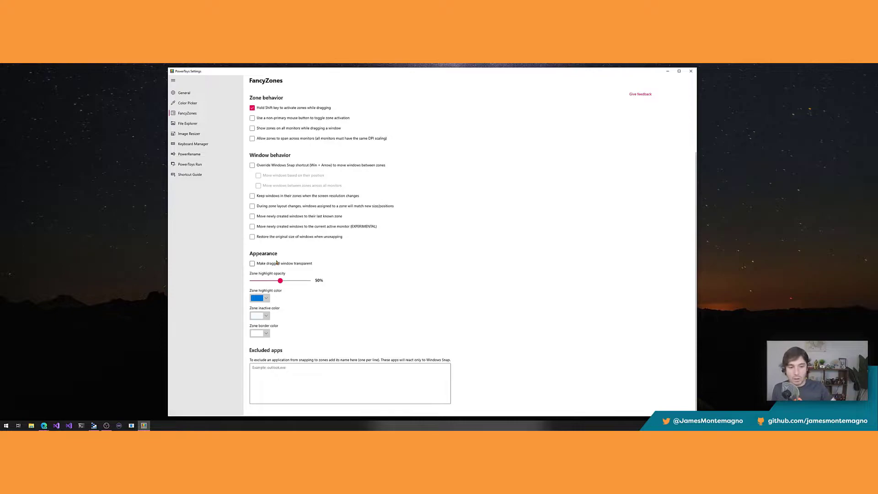
scroll(276, 264, up, 3)
scroll(277, 265, down, 3)
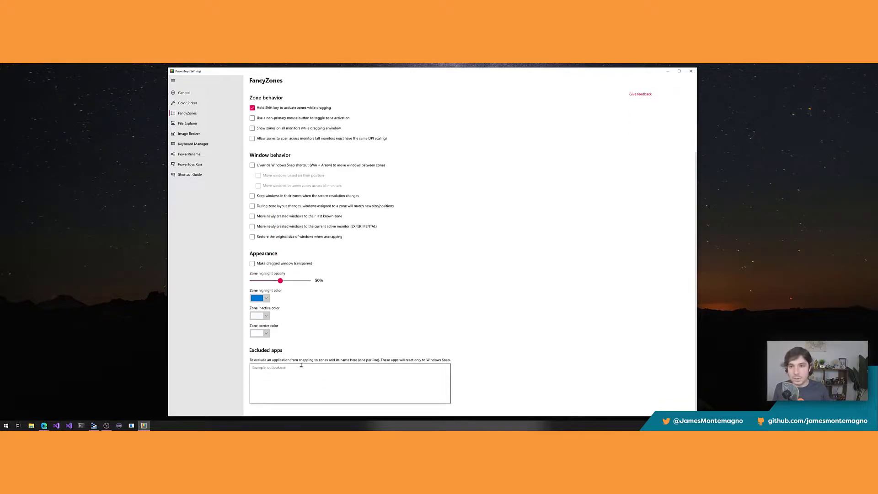
scroll(299, 359, up, 3)
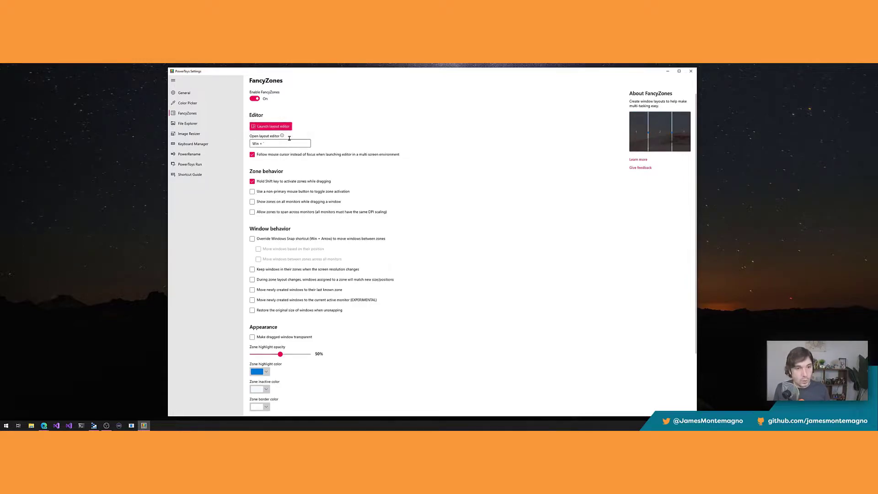
Minimize Settings to clear the desktop and open the FancyZones layout chooser with Win+`, moving it higher
key(super+grave)
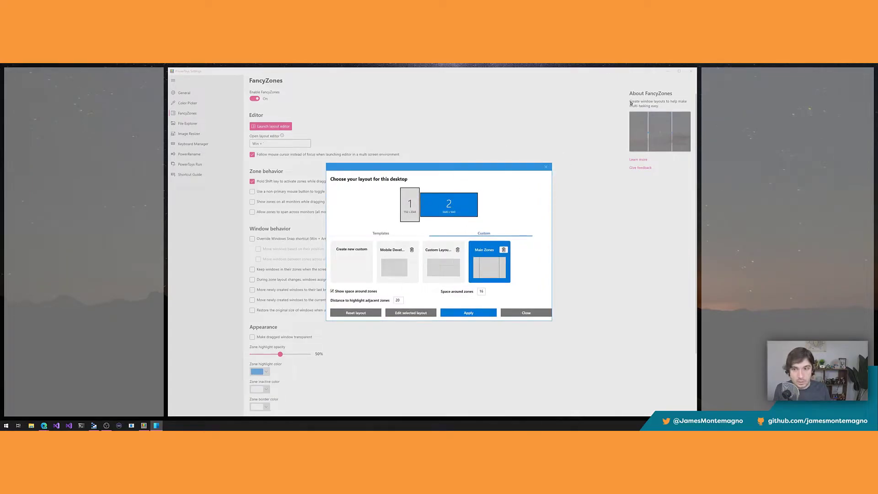
click(525, 313)
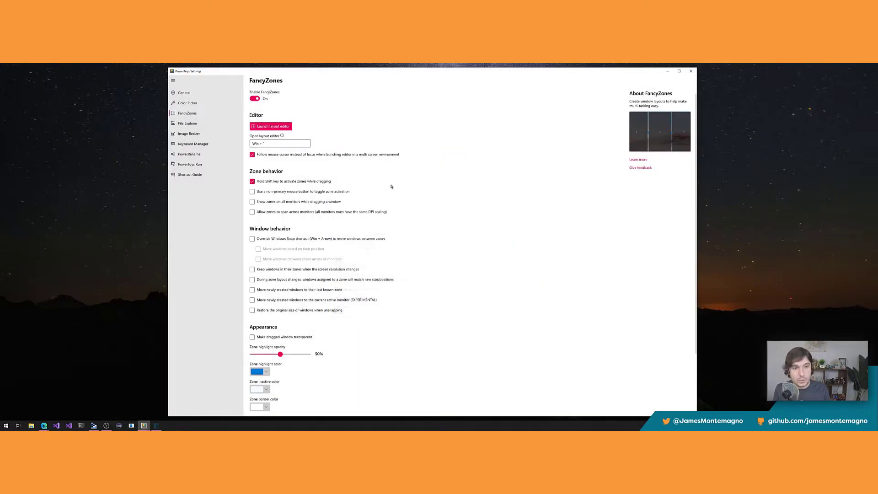
click(273, 126)
click(546, 167)
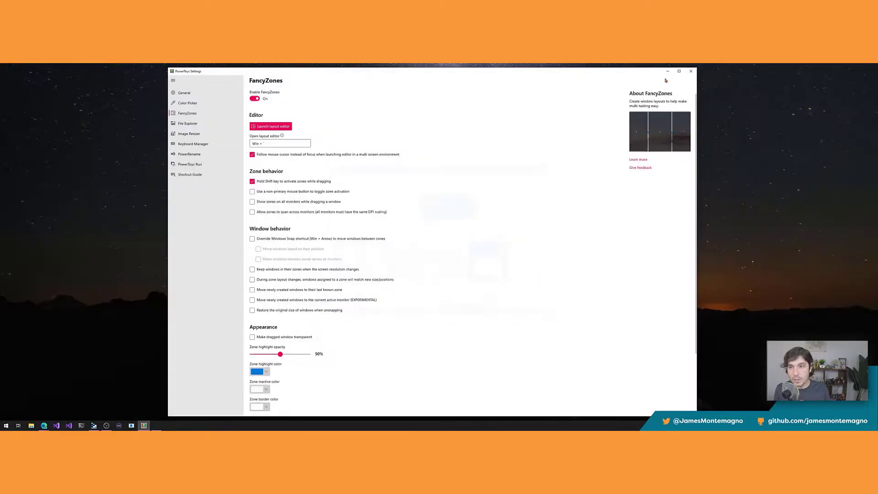
click(667, 72)
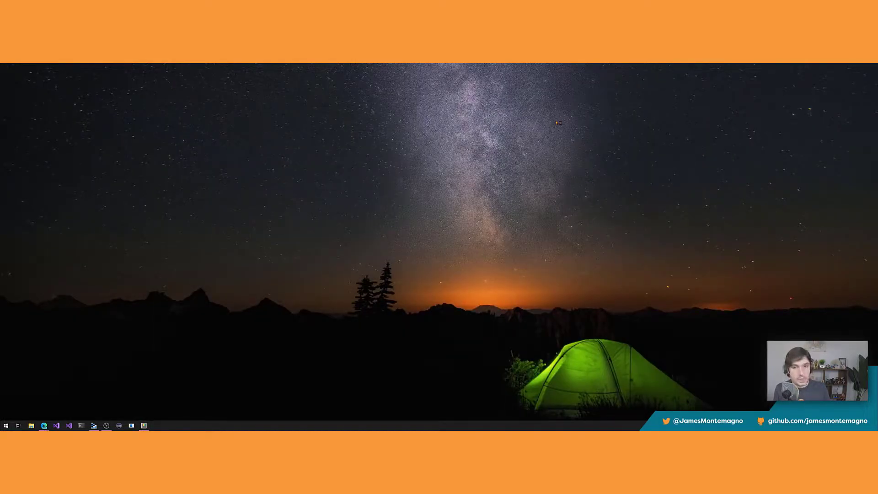
key(super+grave)
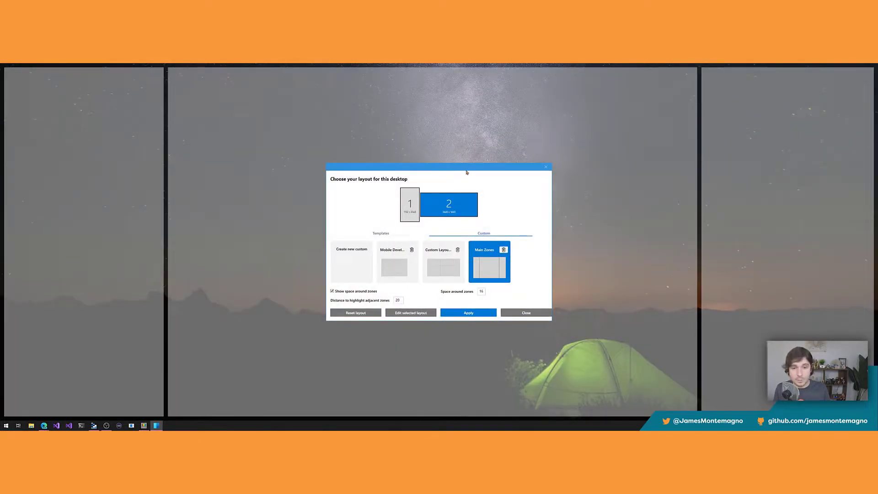
drag(466, 172, 455, 117)
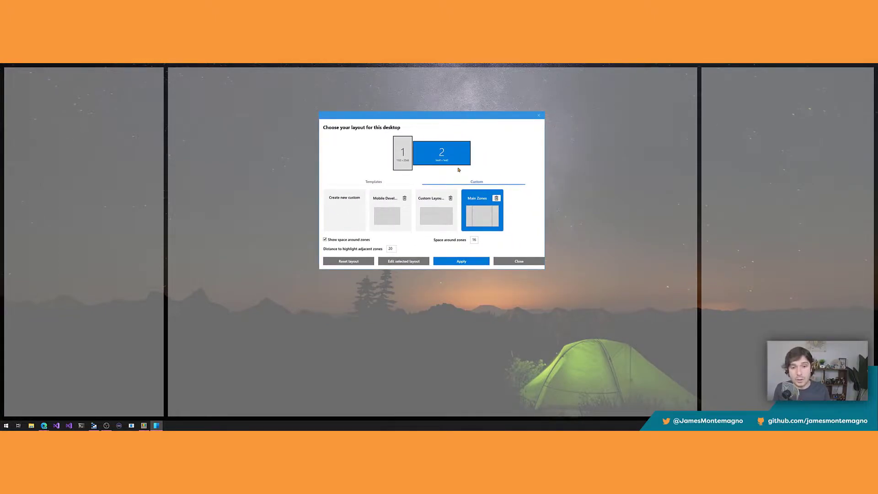
Preview Columns, Rows and Grid, then apply Priority Grid with 5 zones and close the chooser
click(373, 182)
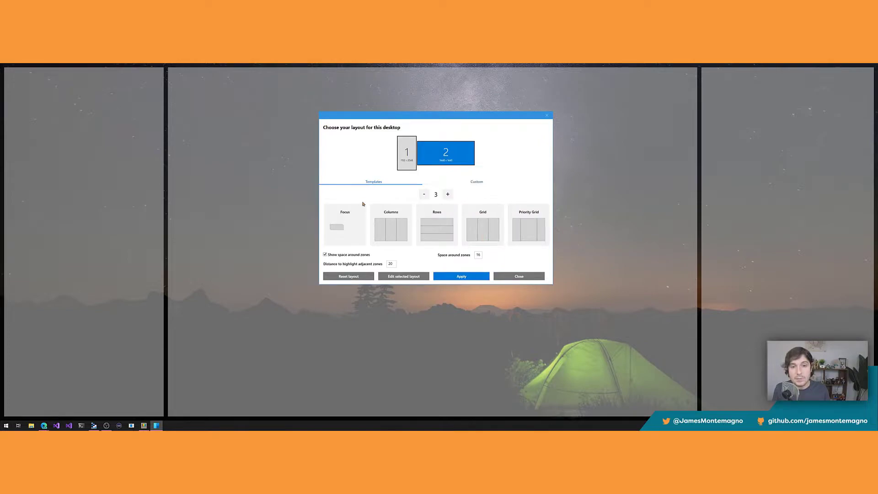
click(397, 228)
click(434, 226)
click(483, 225)
click(526, 225)
click(448, 195)
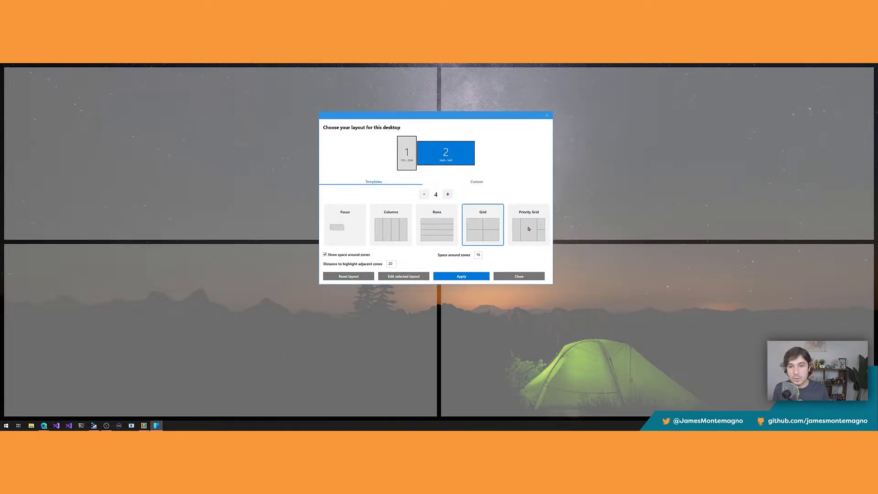
click(448, 194)
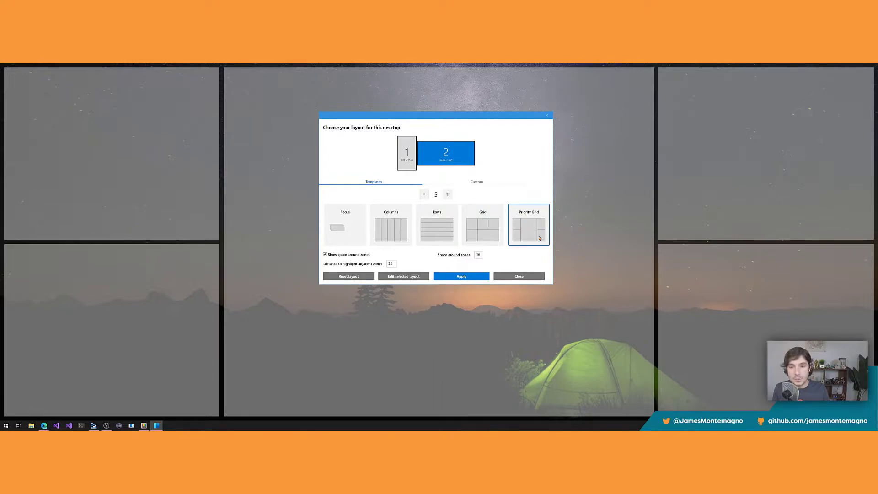
click(468, 277)
click(521, 276)
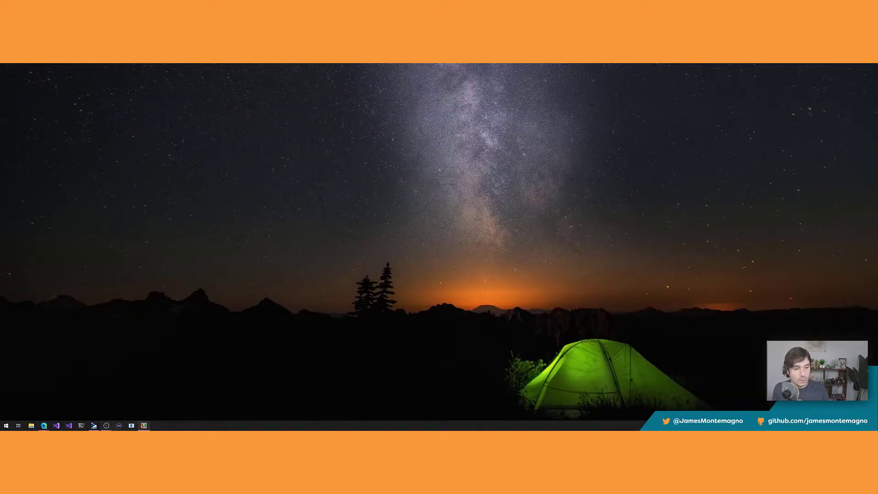
Snap the PowerToys Settings window into the top-right zone
click(143, 425)
drag(421, 77, 434, 90)
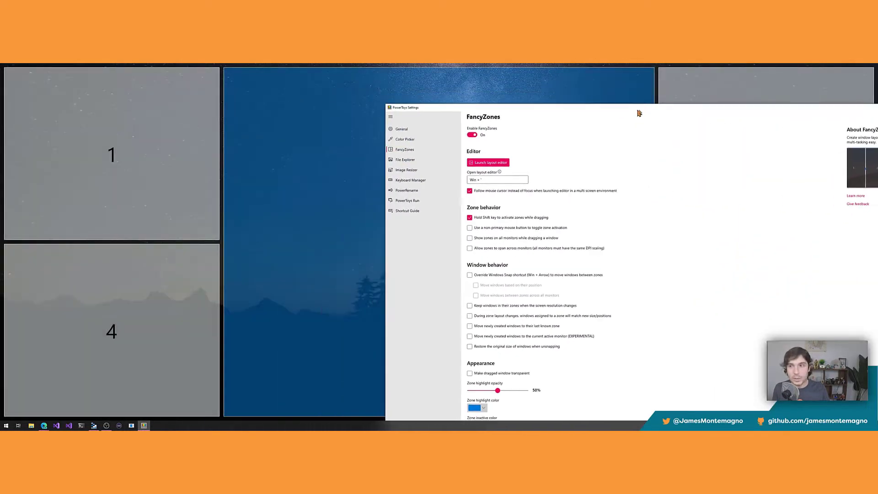
drag(640, 113, 696, 112)
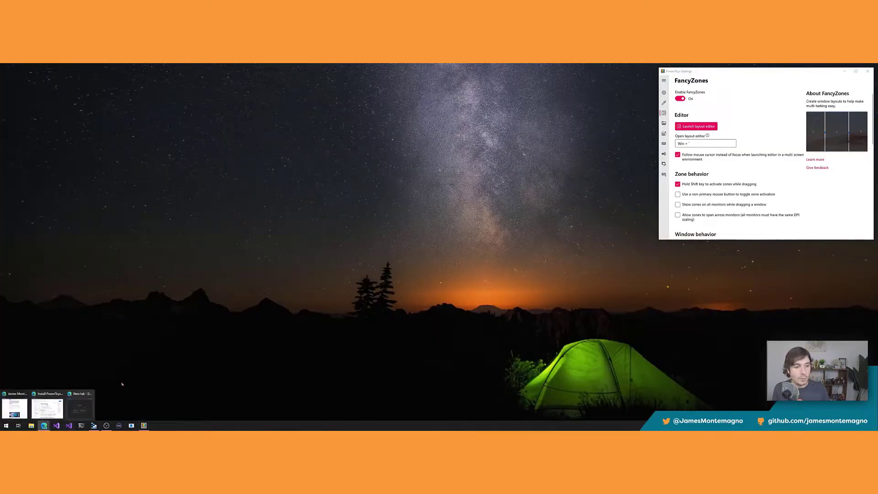
Snap a new private browser window into the middle zone and the Install PowerToys docs into the left zone
click(80, 406)
drag(409, 135, 405, 115)
mouse_move(43, 426)
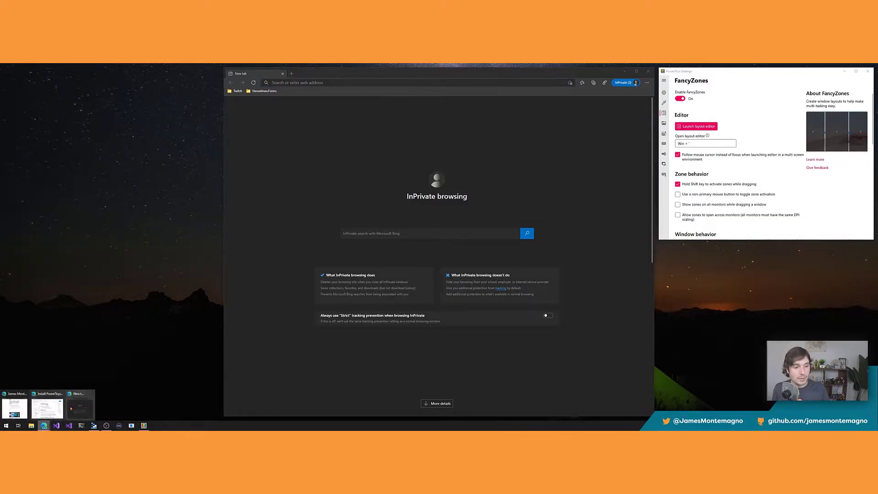
click(69, 405)
drag(402, 73, 142, 131)
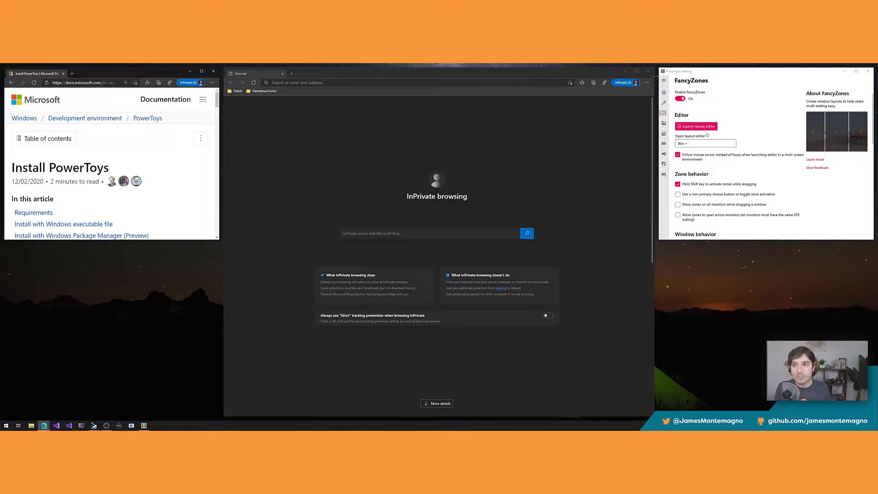
Reopen the layout chooser with Win+`, set Priority Grid to 3 zones, and glance at custom layouts
key(super+grave)
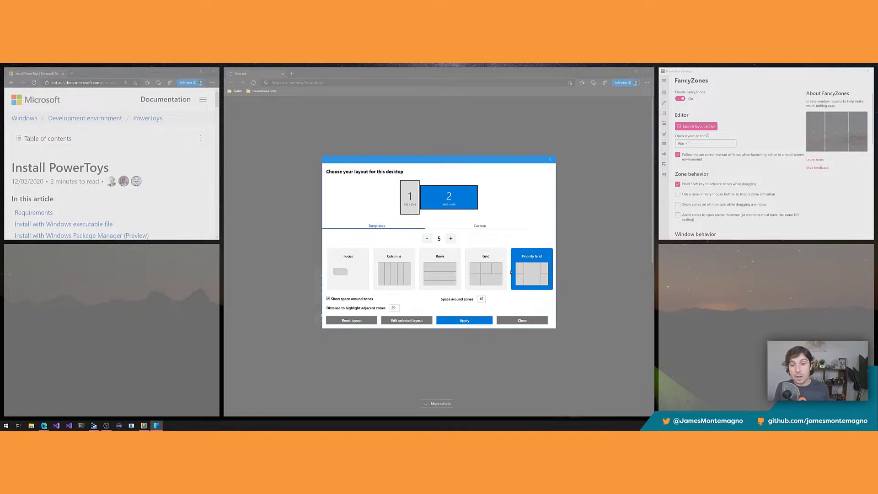
click(427, 239)
click(427, 239)
drag(402, 160, 432, 213)
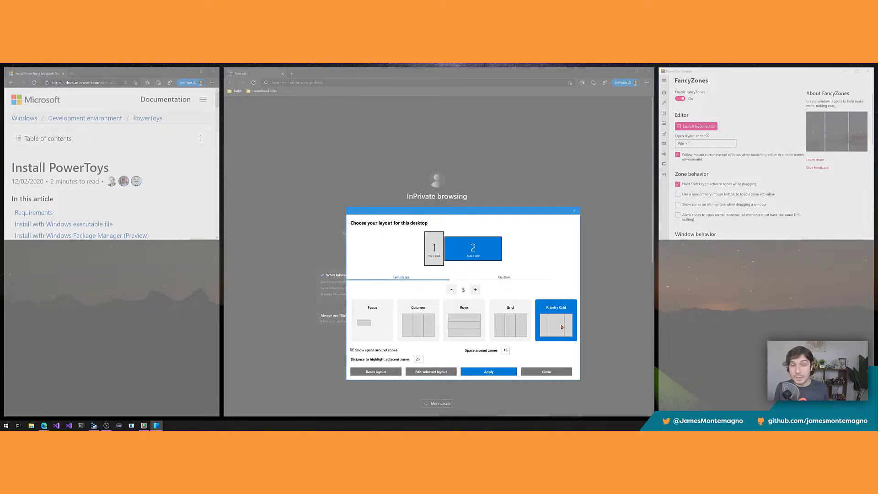
click(505, 277)
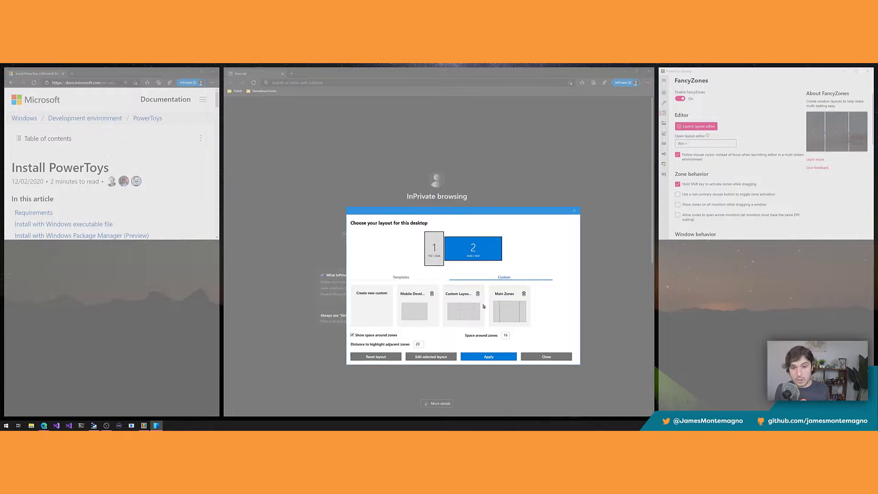
click(402, 278)
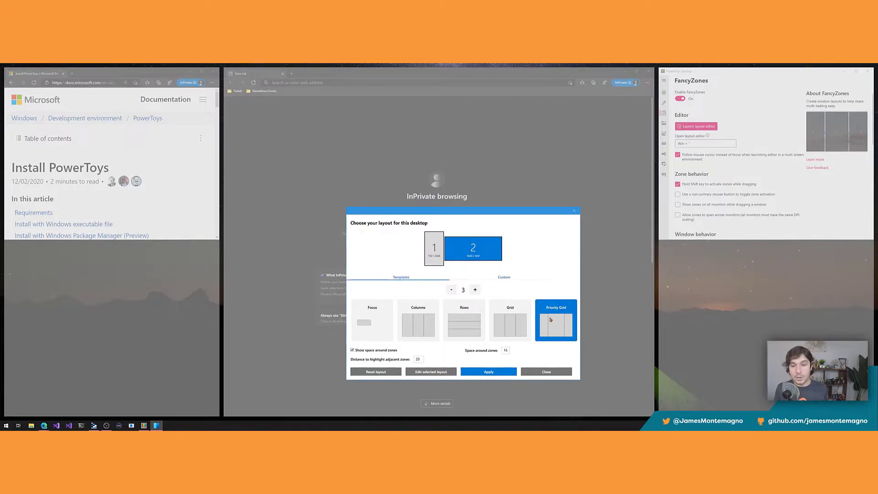
Edit the three-zone Priority Grid, widening zone 1 and shifting the divider between zones 2 and 3
click(431, 371)
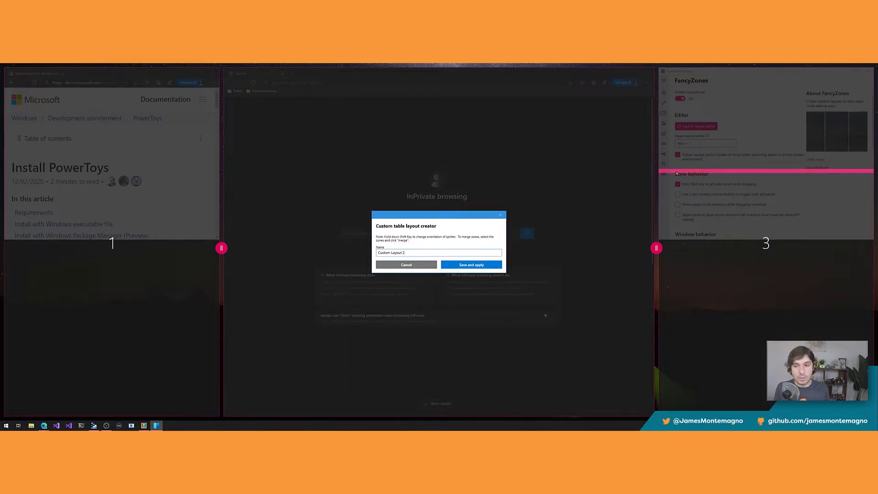
drag(481, 217, 591, 141)
mouse_move(657, 248)
mouse_down()
mouse_move(572, 247)
mouse_move(668, 248)
mouse_up()
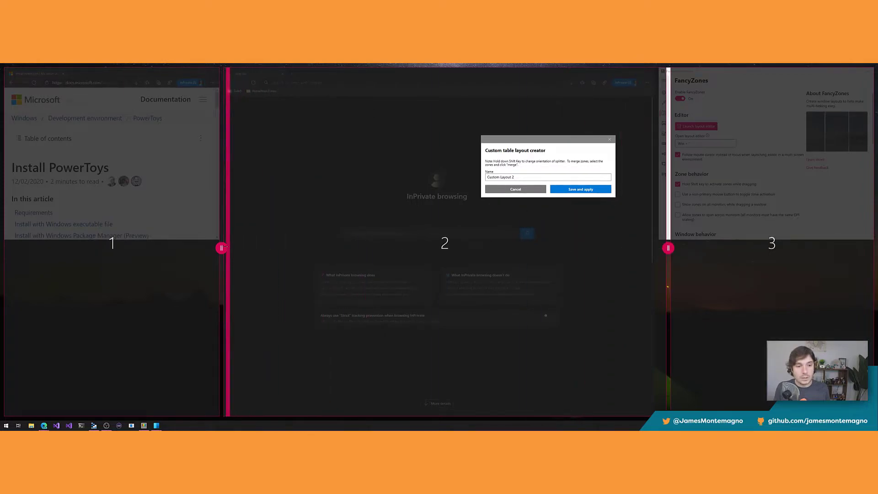
drag(223, 248, 360, 247)
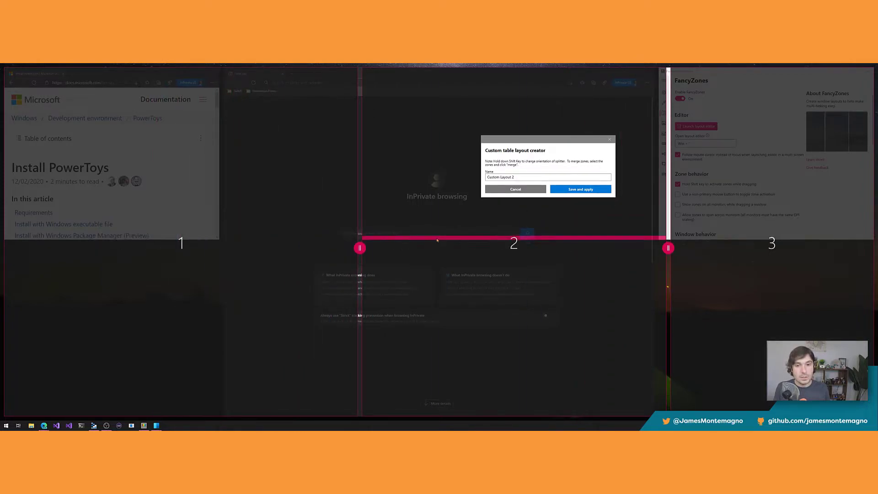
Split the left, middle and right columns into smaller zones, then save and apply Custom Layout 2
click(437, 240)
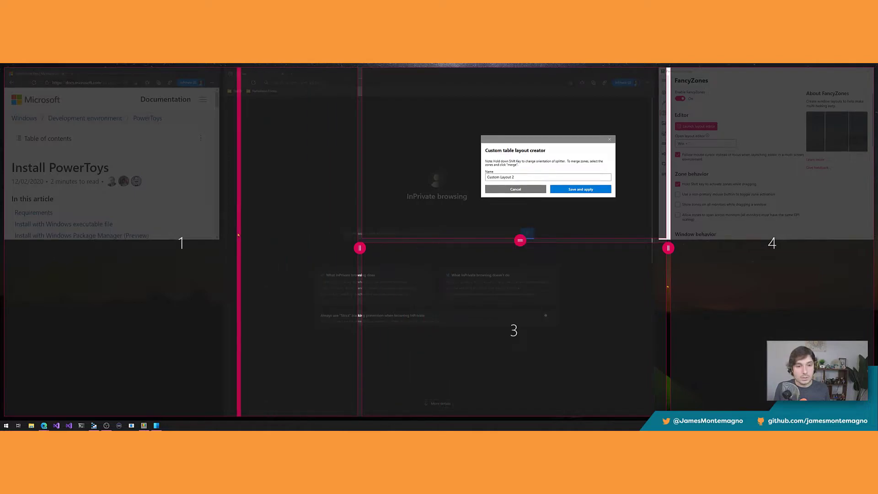
click(128, 243)
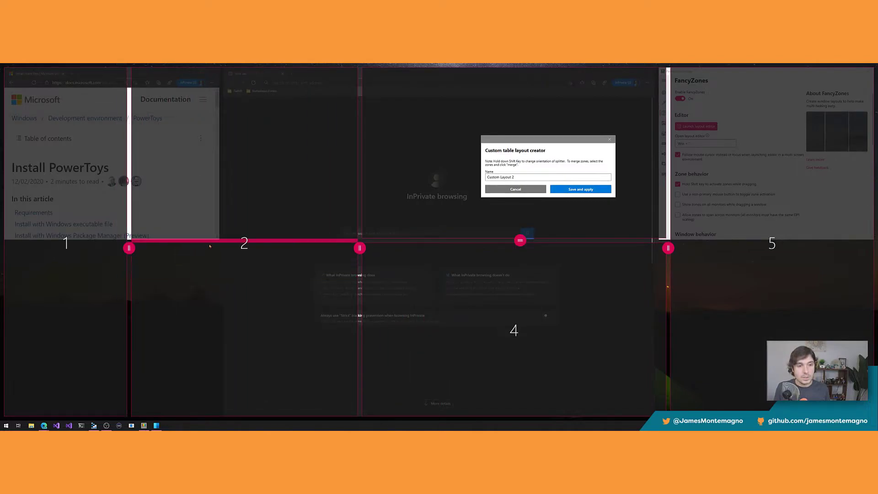
click(210, 245)
click(101, 231)
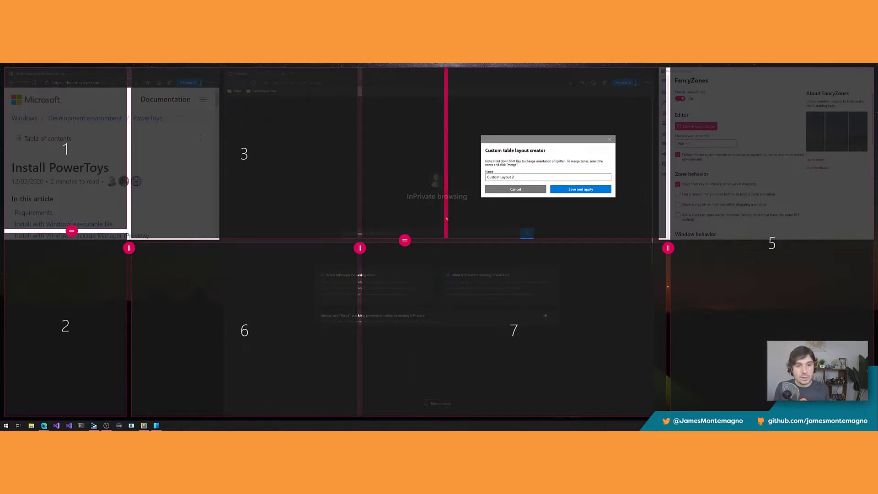
click(713, 311)
click(692, 178)
click(469, 197)
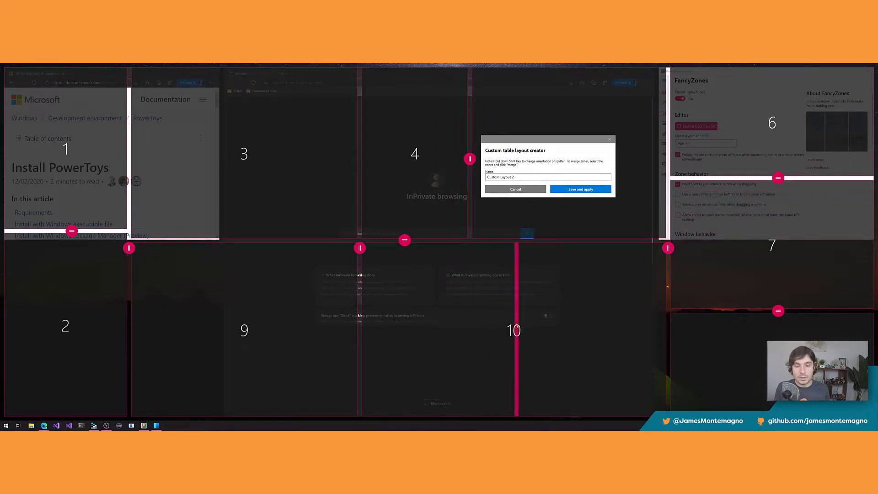
click(516, 329)
click(572, 190)
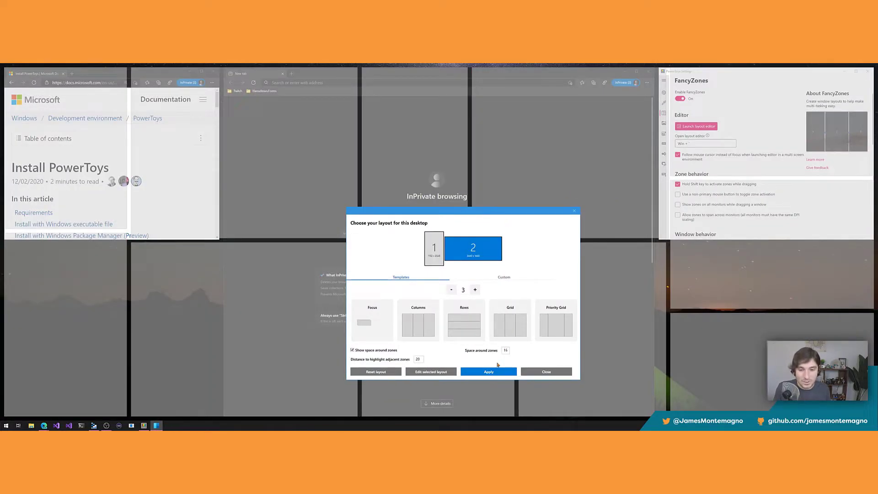
Review the custom layouts, then drag the New tab browser and settings windows between zones
click(505, 278)
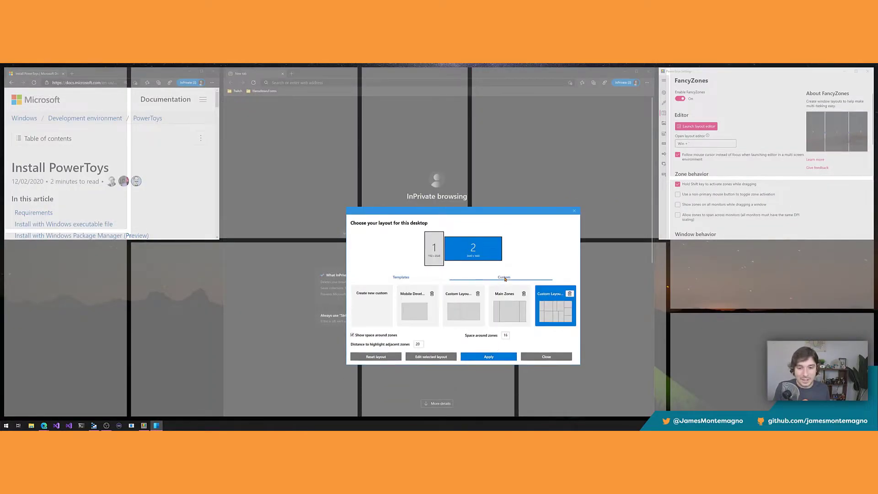
click(545, 356)
drag(503, 73, 416, 204)
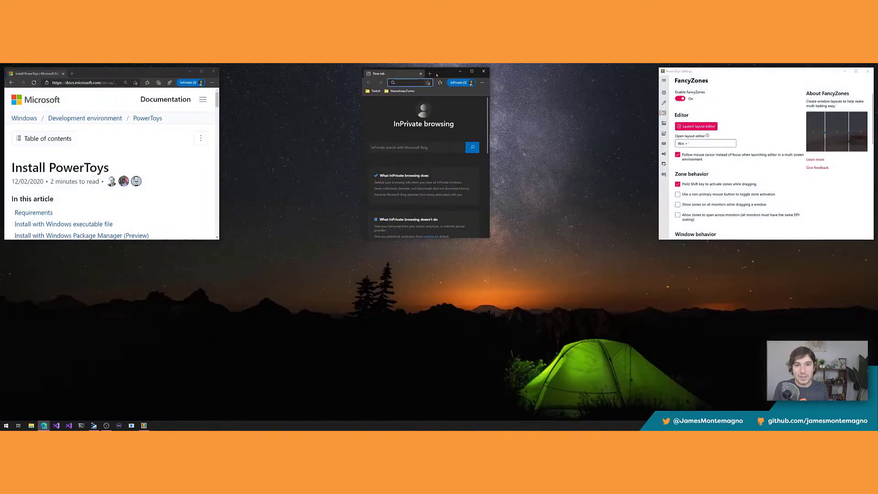
drag(437, 74, 548, 119)
drag(585, 72, 760, 256)
drag(775, 76, 580, 92)
drag(116, 76, 440, 128)
drag(528, 81, 564, 265)
Snap settings into zone 5 and the browser into the left zone, then launch the layout editor
drag(445, 69, 444, 275)
drag(571, 247, 419, 110)
drag(415, 72, 321, 100)
drag(271, 76, 613, 76)
drag(452, 249, 435, 158)
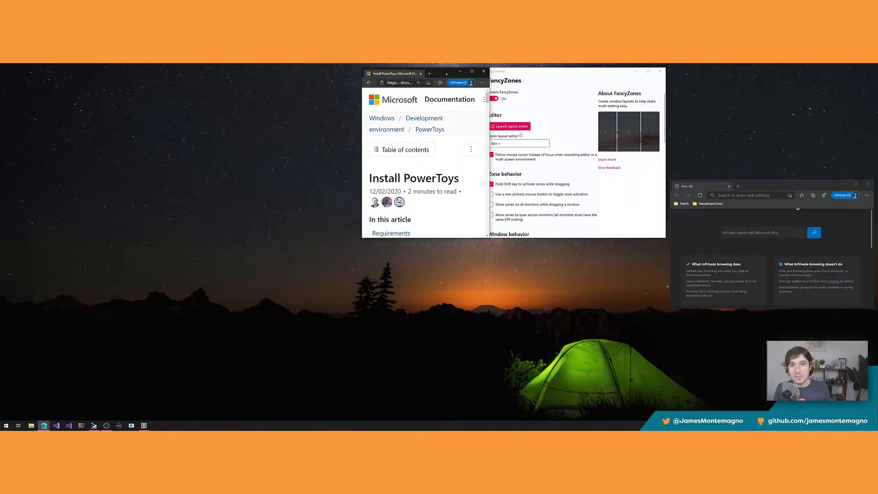
drag(446, 74, 320, 96)
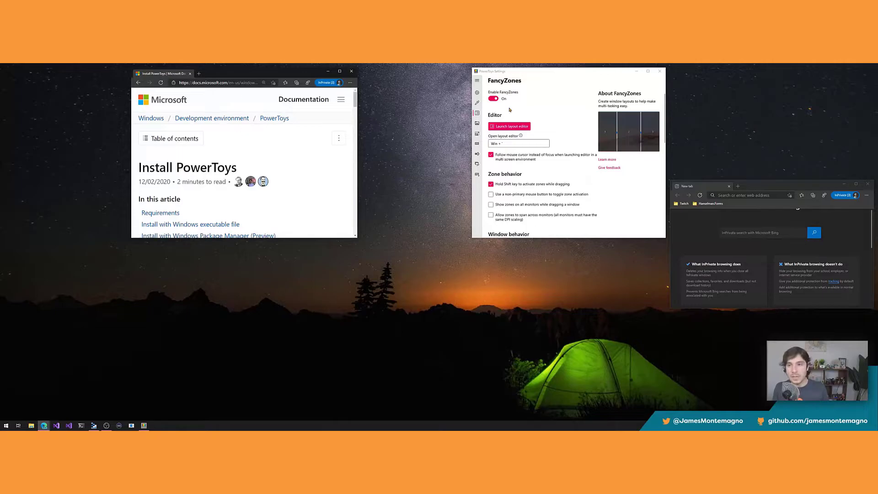
click(509, 126)
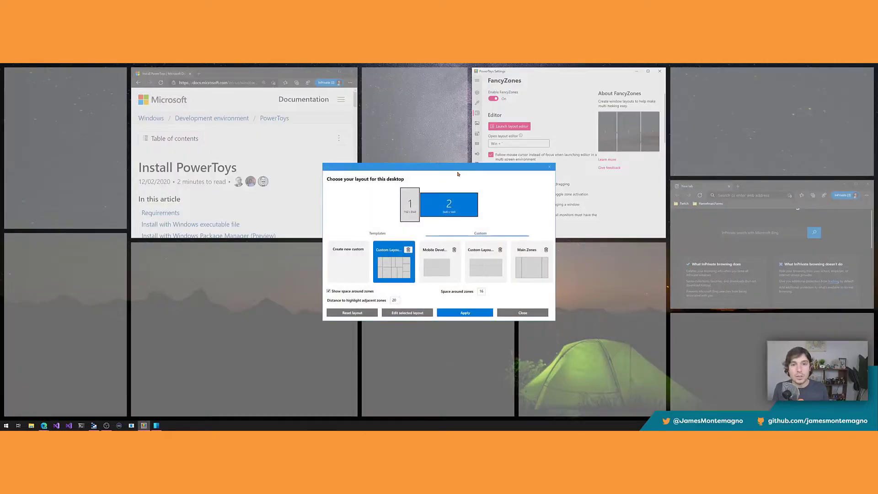
mouse_move(458, 174)
mouse_down()
mouse_move(488, 177)
mouse_move(474, 177)
mouse_up()
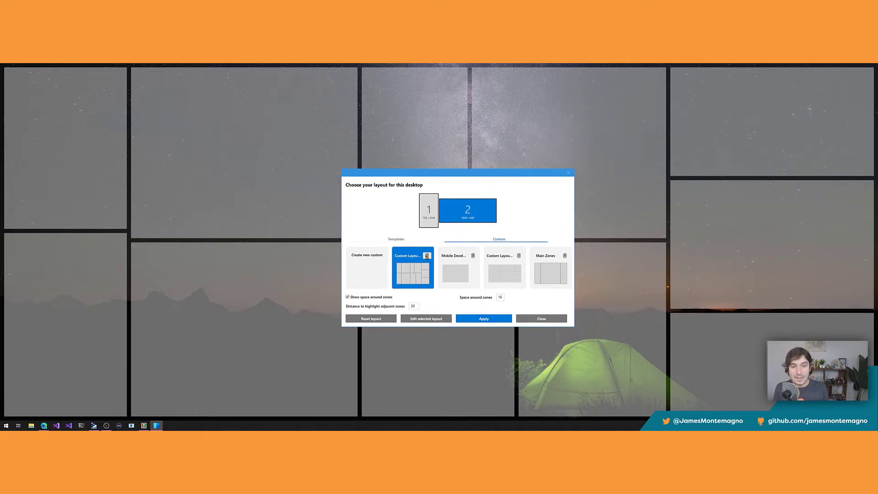
Delete the old custom grid layout and preview the mobile development, multi-zone and Main Zones layouts
click(426, 256)
click(414, 271)
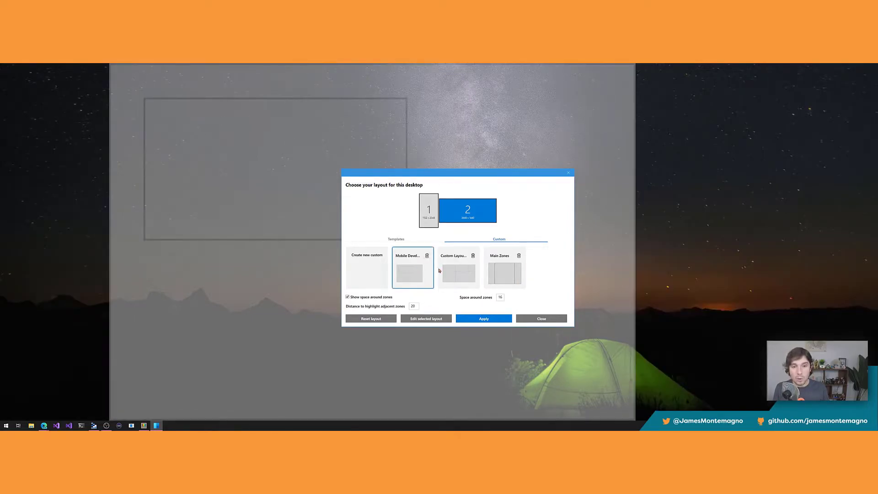
click(465, 274)
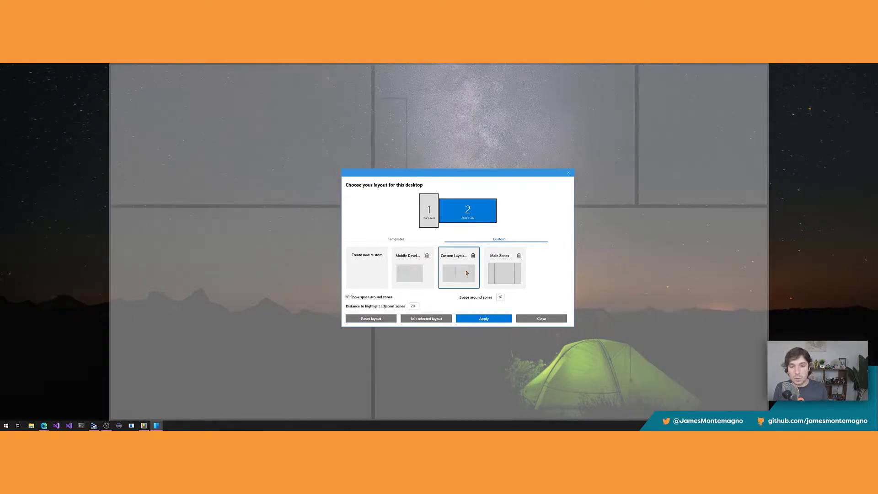
click(506, 277)
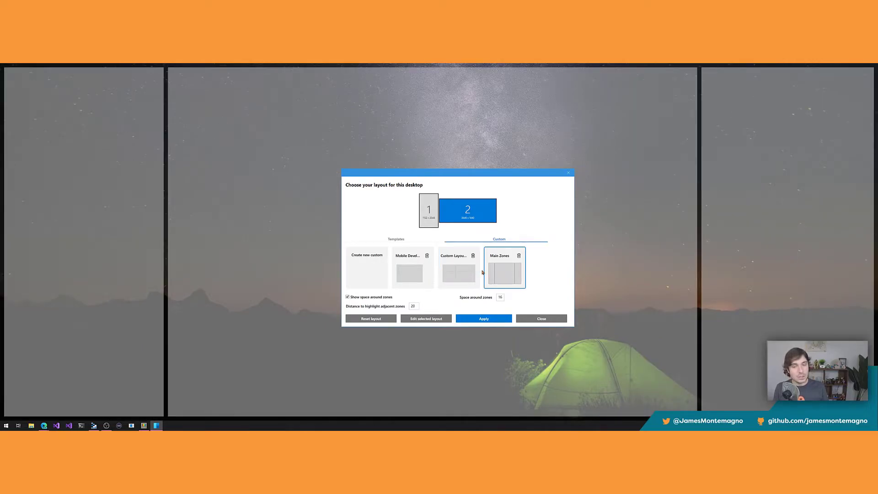
Apply a Rows template with 2 zones to monitor 1
click(422, 218)
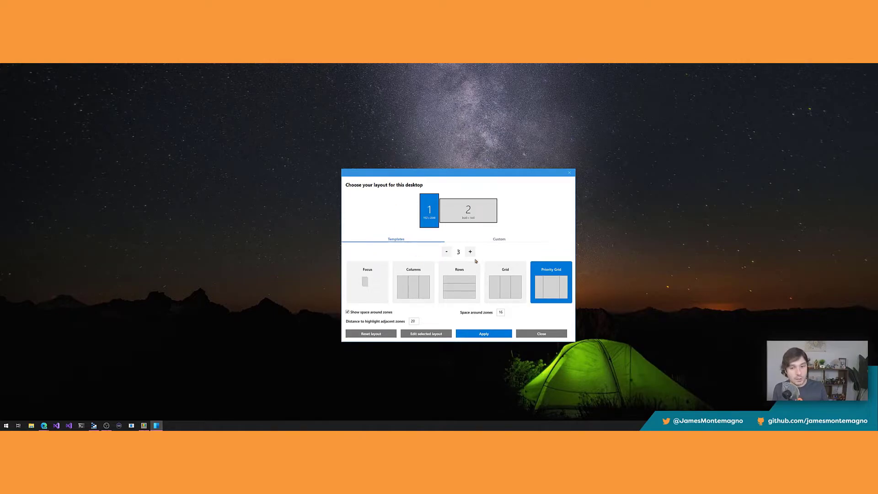
click(451, 283)
click(447, 252)
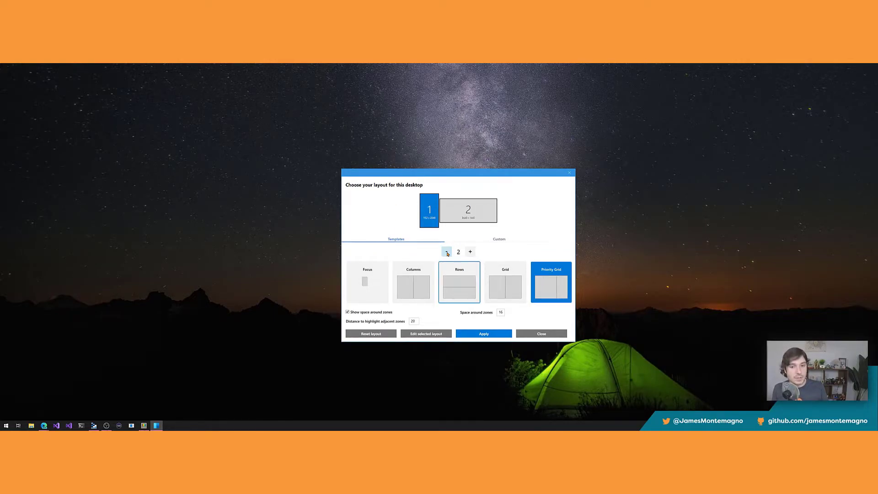
click(484, 333)
Switch between the monitors and view monitor 2's current layout
click(473, 220)
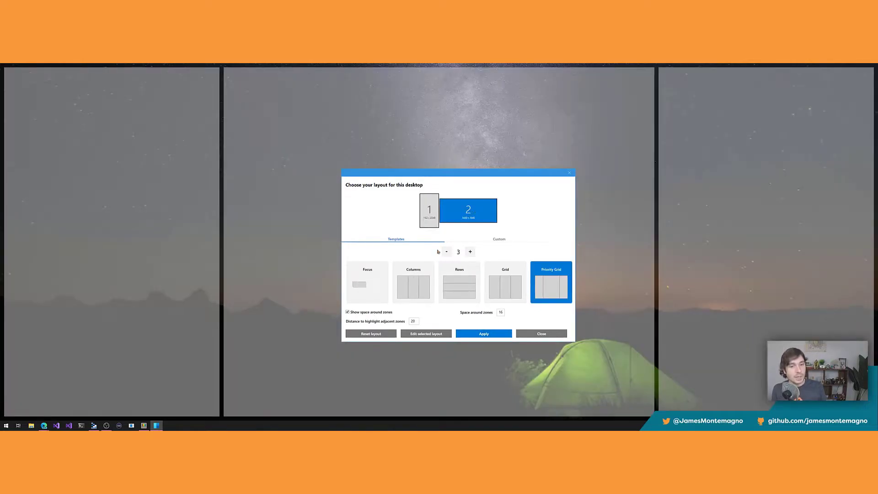
click(424, 206)
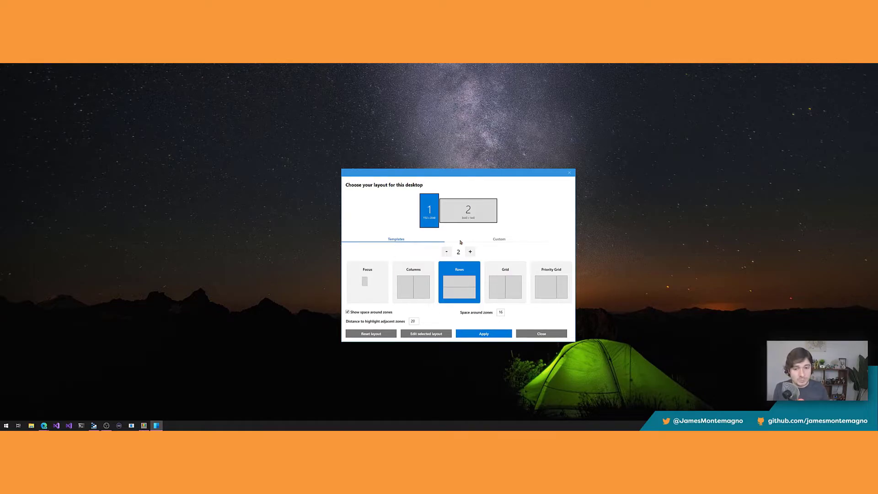
click(492, 238)
click(475, 204)
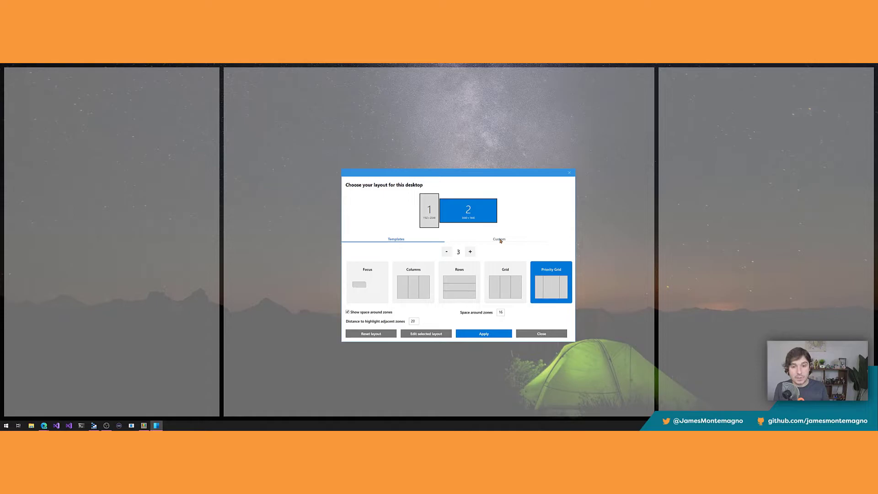
Start a new custom canvas layout for monitor 2 with zone 1 top-left and zone 2 beside it
click(499, 240)
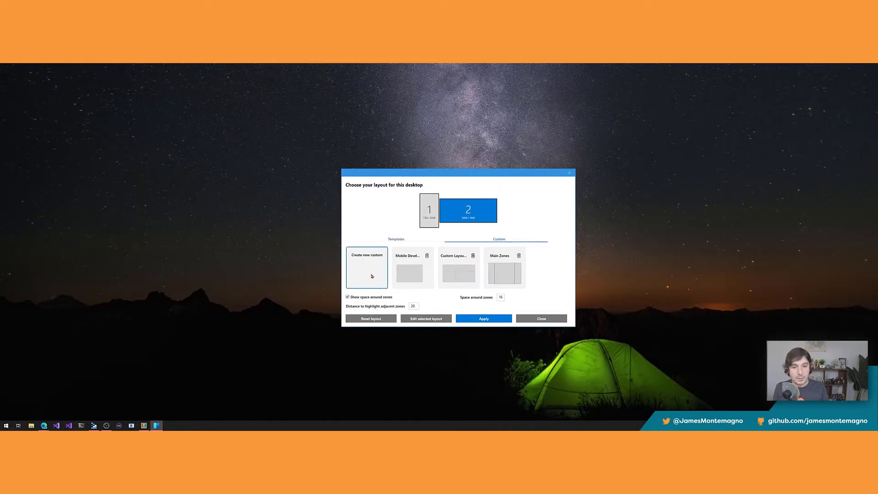
click(426, 319)
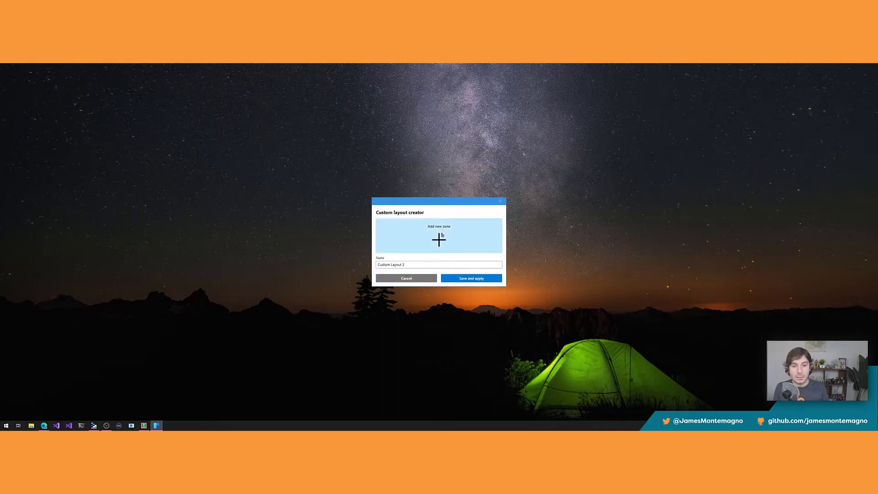
click(442, 234)
drag(212, 146, 187, 125)
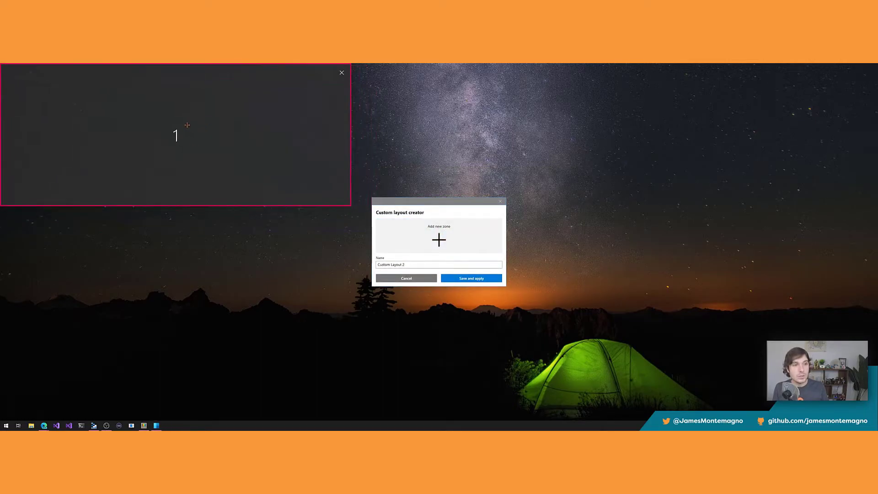
drag(351, 205, 346, 234)
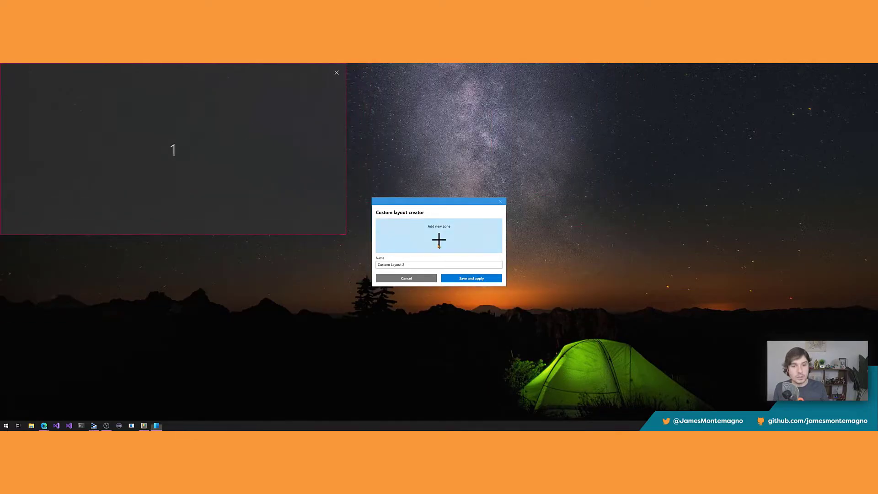
click(439, 239)
drag(314, 174, 623, 144)
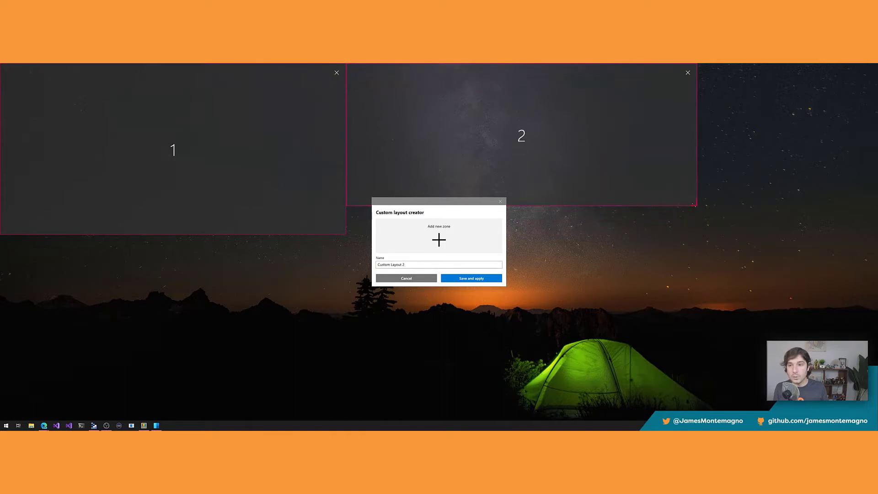
drag(698, 205, 666, 418)
Add zone 3 in the top-right column and zone 4 beneath it down to the screen bottom
click(434, 231)
drag(315, 157, 791, 108)
drag(534, 115, 675, 117)
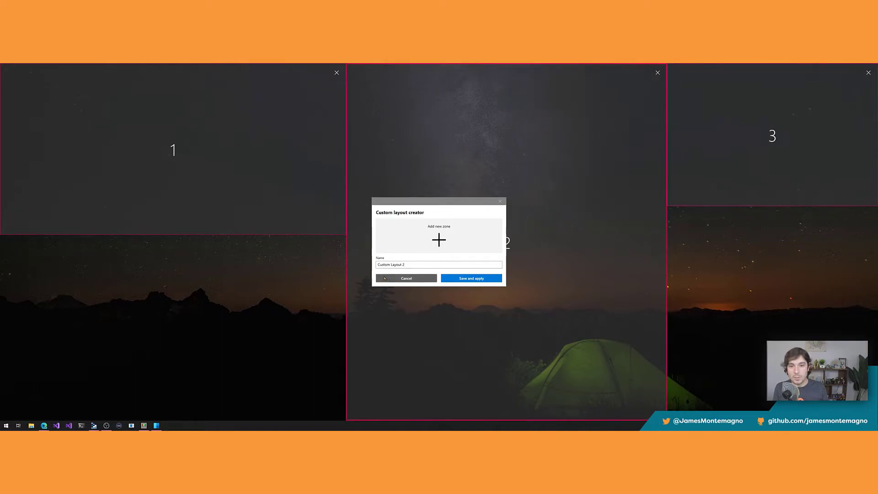
click(402, 235)
drag(378, 183, 841, 334)
drag(568, 372, 668, 291)
drag(817, 348, 818, 420)
Add zone 5 at the bottom-left meeting zones 1 and 2, then save and apply the layout
click(452, 242)
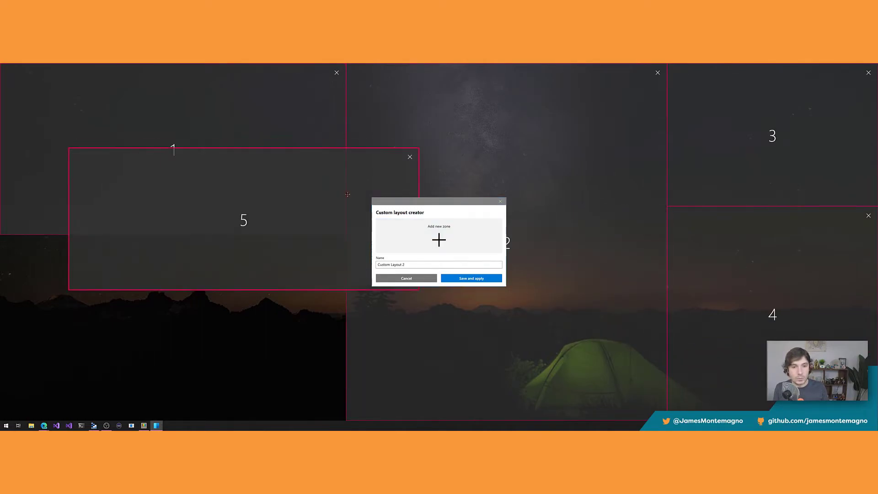
drag(277, 224, 210, 355)
drag(259, 282, 259, 239)
drag(353, 268, 347, 269)
click(457, 280)
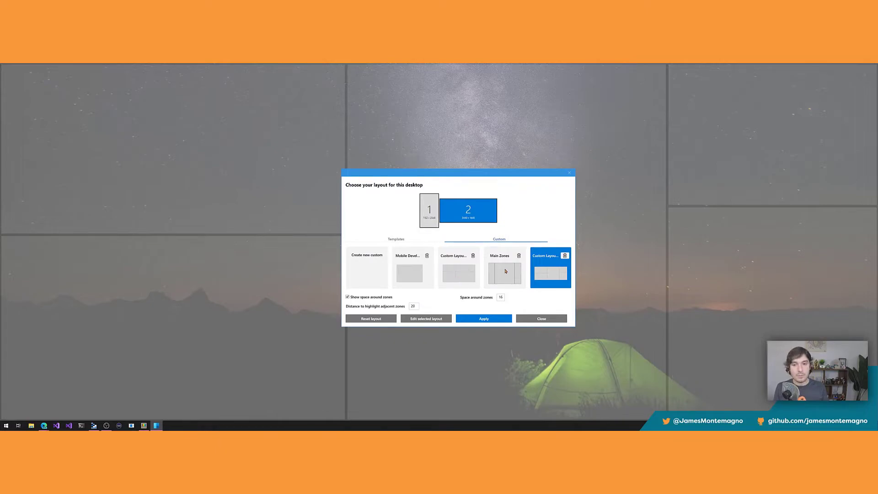
Adjust zone 2's left edge in Custom Layout 2, save it, and close the layout editor
click(429, 319)
mouse_move(347, 189)
mouse_down()
mouse_move(490, 190)
mouse_move(347, 190)
mouse_up()
click(459, 278)
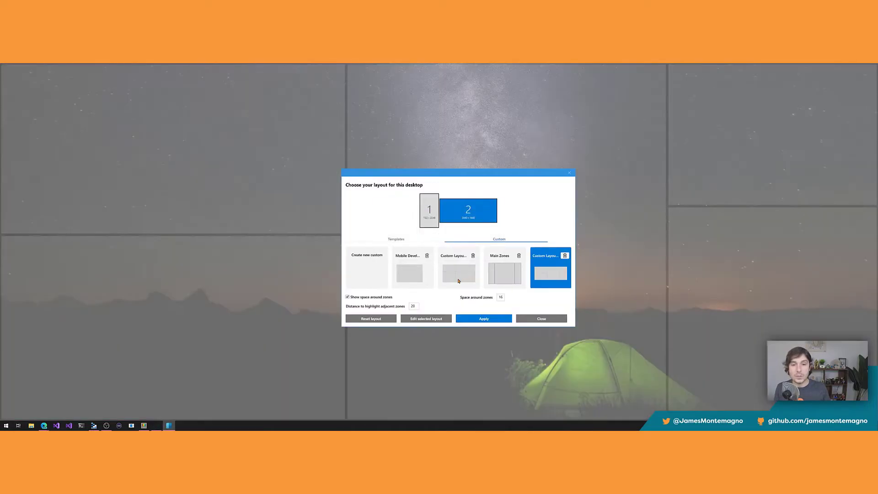
click(547, 320)
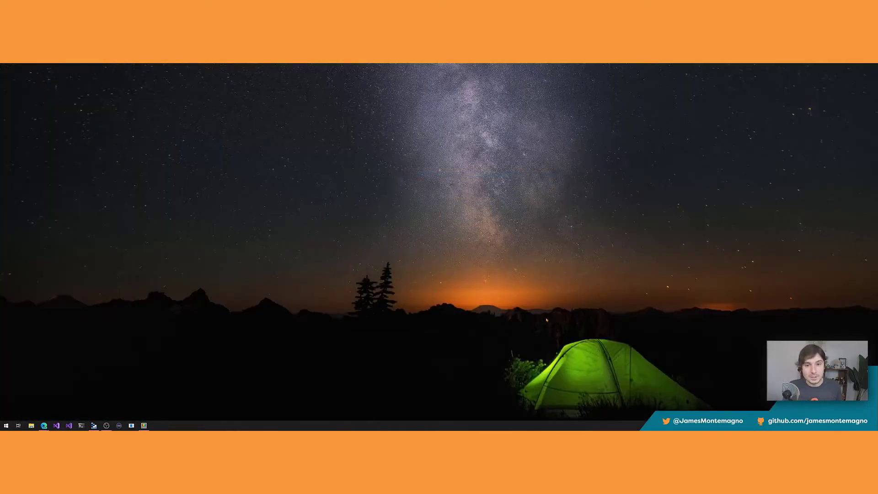
Restore the PowerToys Settings window from the taskbar and move it down and left
click(144, 425)
drag(564, 70, 514, 126)
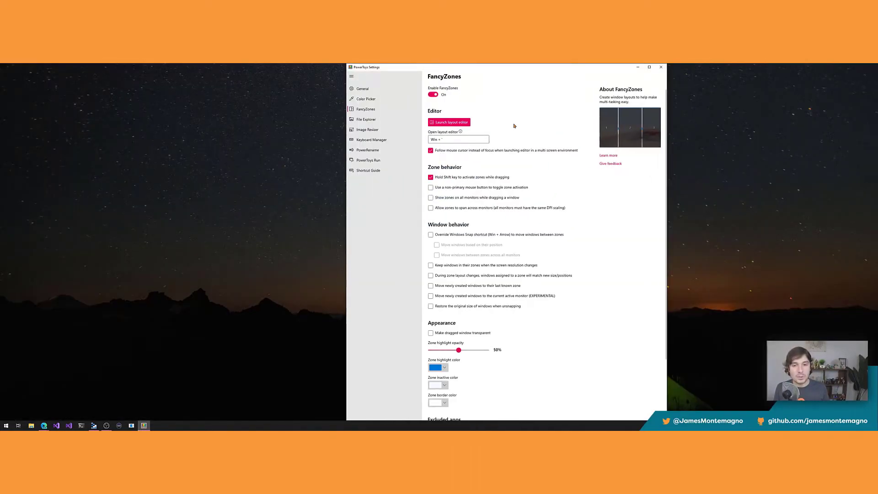